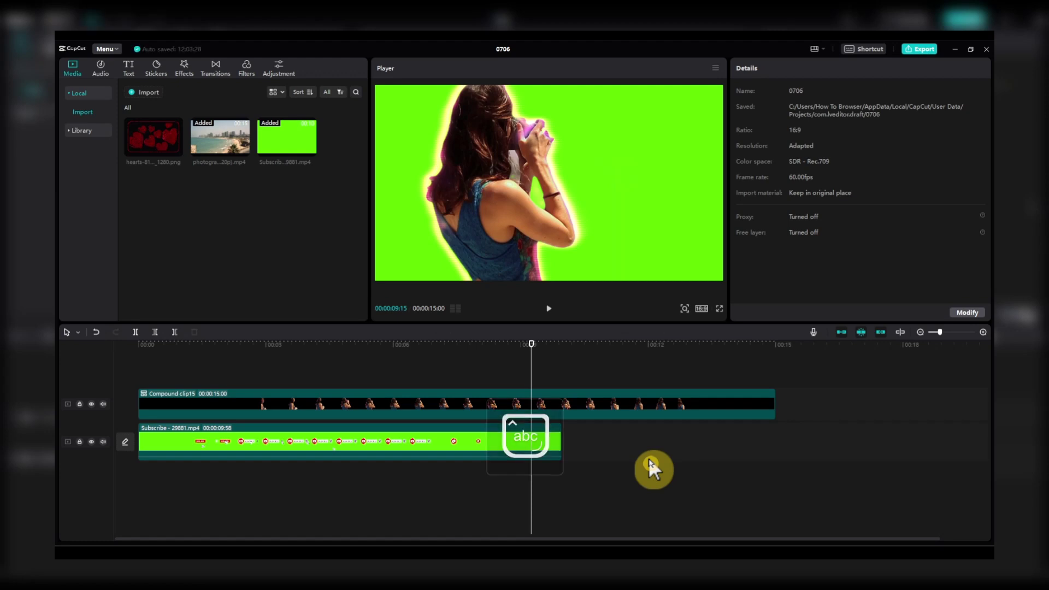
Review the tutorial title in the notes, then return to the project.
{"action": "left_click", "coordinate": [623, 547]}
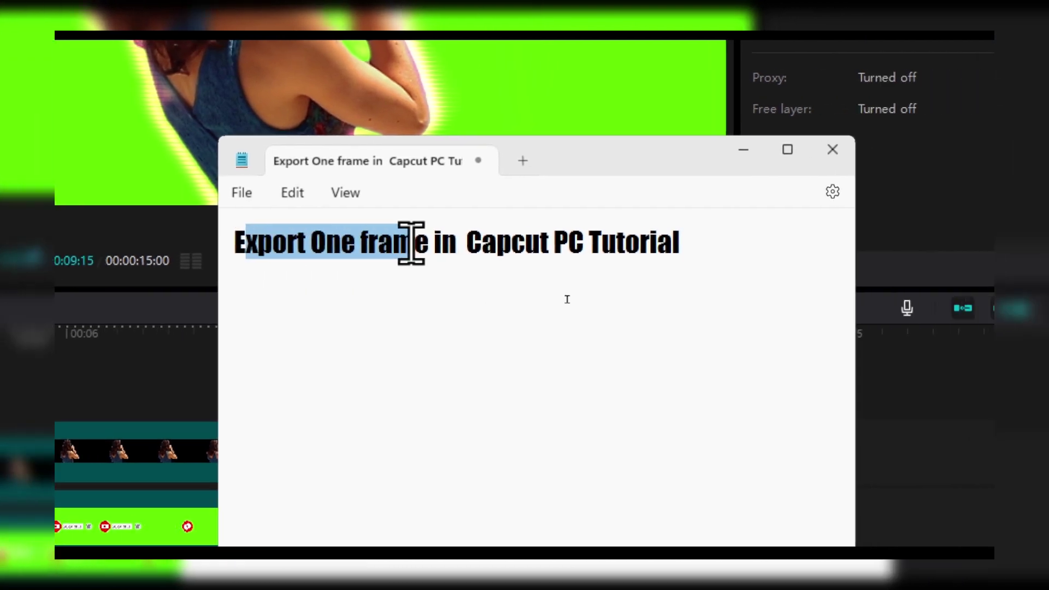
{"action": "left_click_drag", "start_coordinate": [418, 240], "coordinate": [639, 239]}
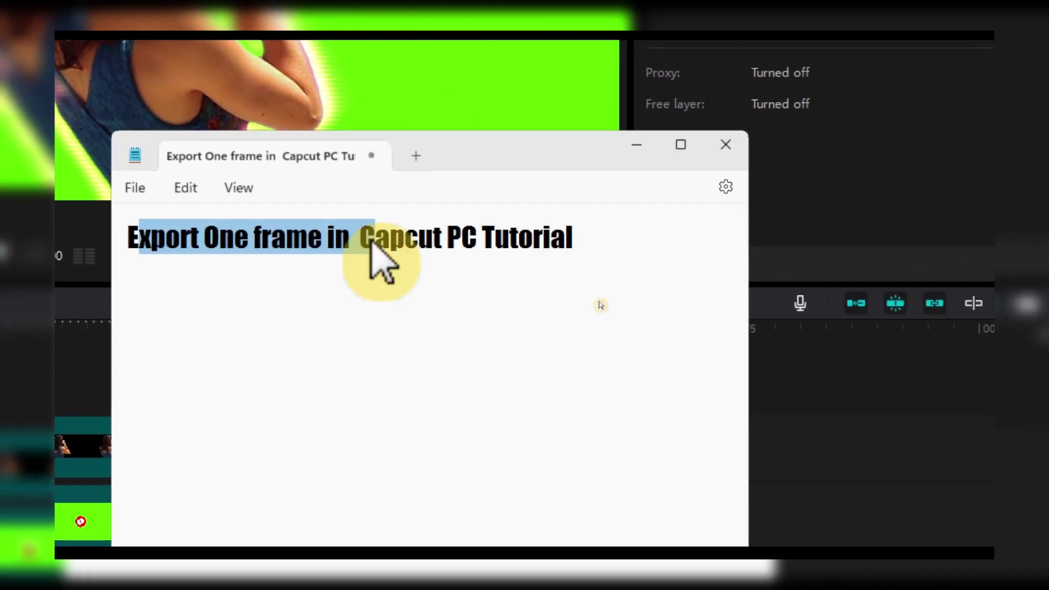
{"action": "left_click", "coordinate": [637, 240]}
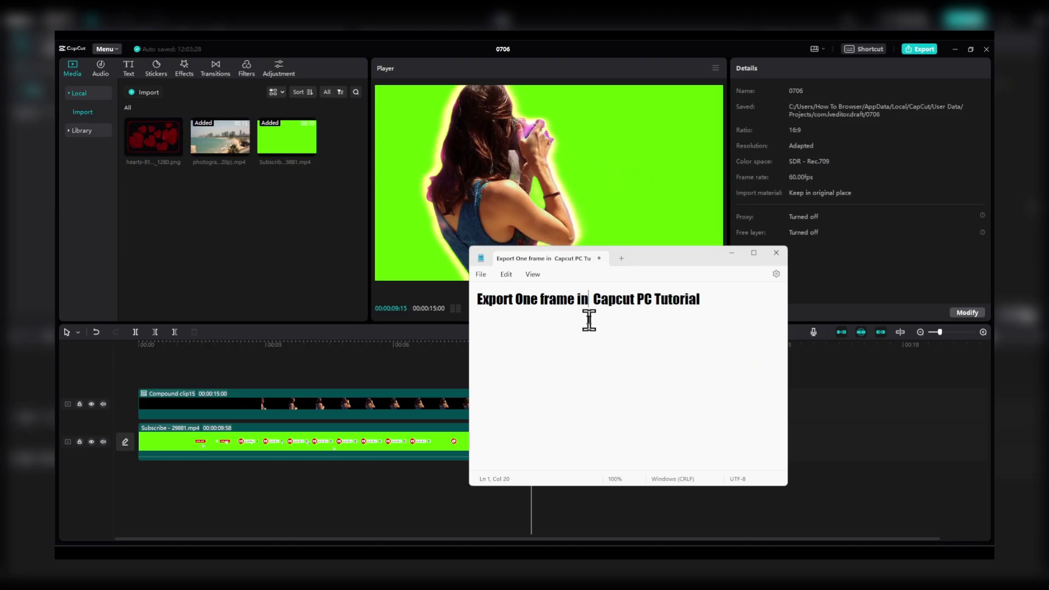
{"action": "left_click", "coordinate": [730, 253]}
Scrub back to about five seconds, preview playback and select the compound clip.
{"action": "left_click", "coordinate": [408, 349]}
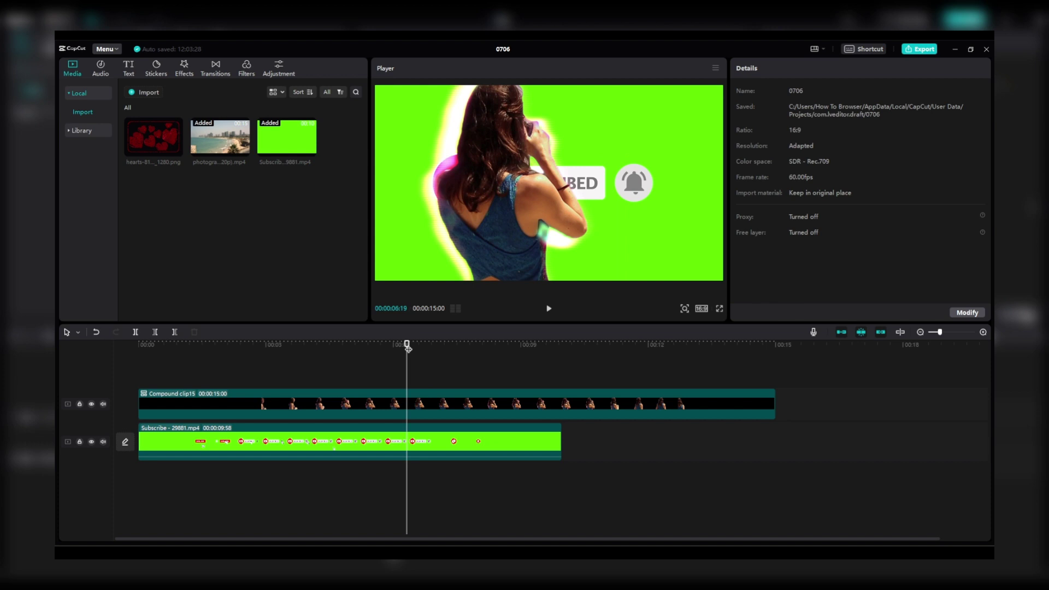
{"action": "left_click_drag", "start_coordinate": [408, 347], "coordinate": [371, 347]}
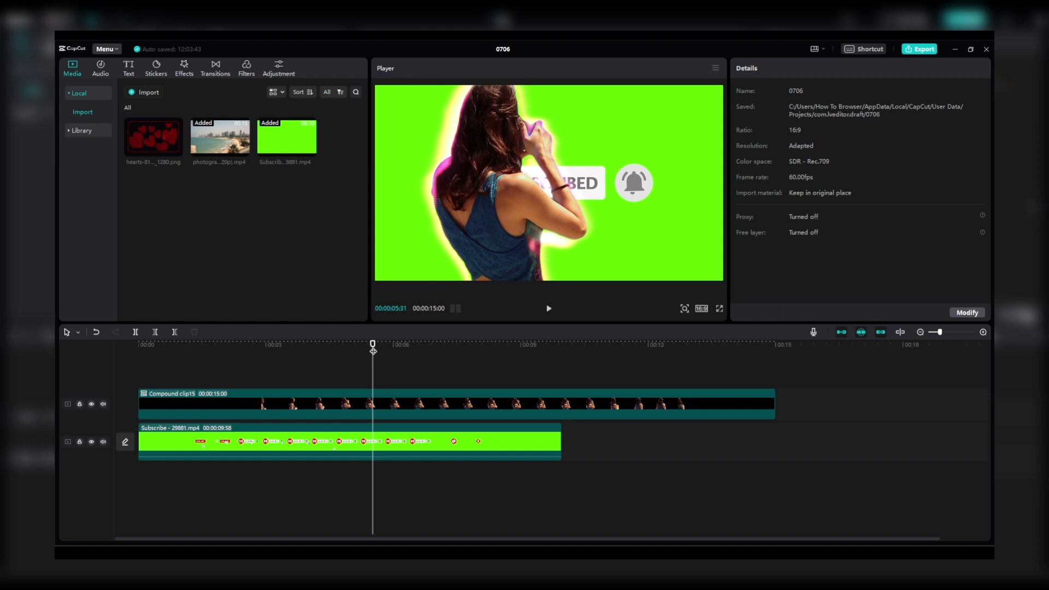
{"action": "left_click", "coordinate": [433, 375]}
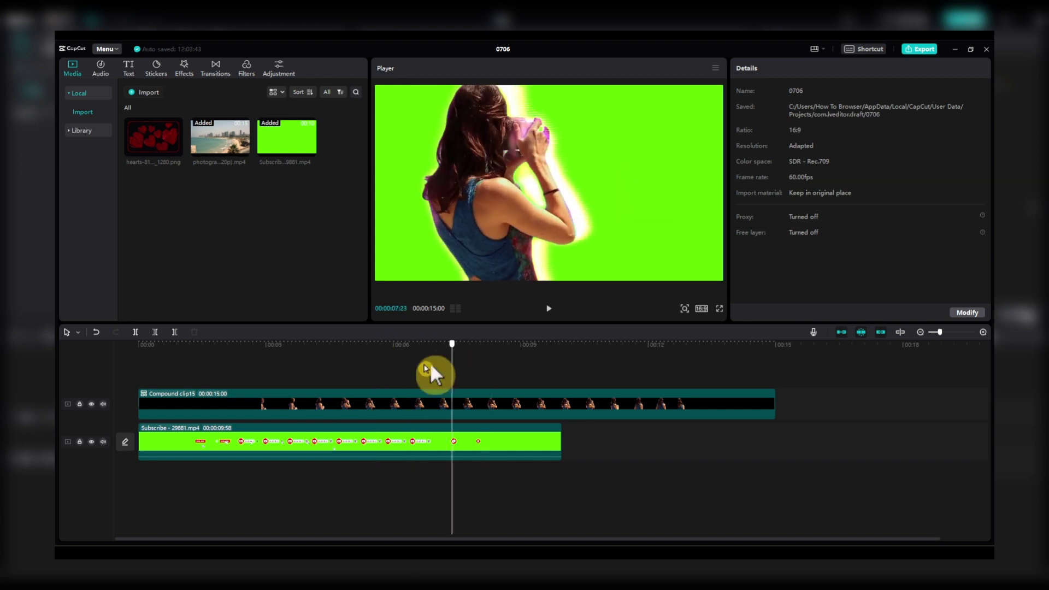
{"action": "left_click", "coordinate": [347, 412]}
{"action": "left_click_drag", "start_coordinate": [336, 357], "coordinate": [346, 357]}
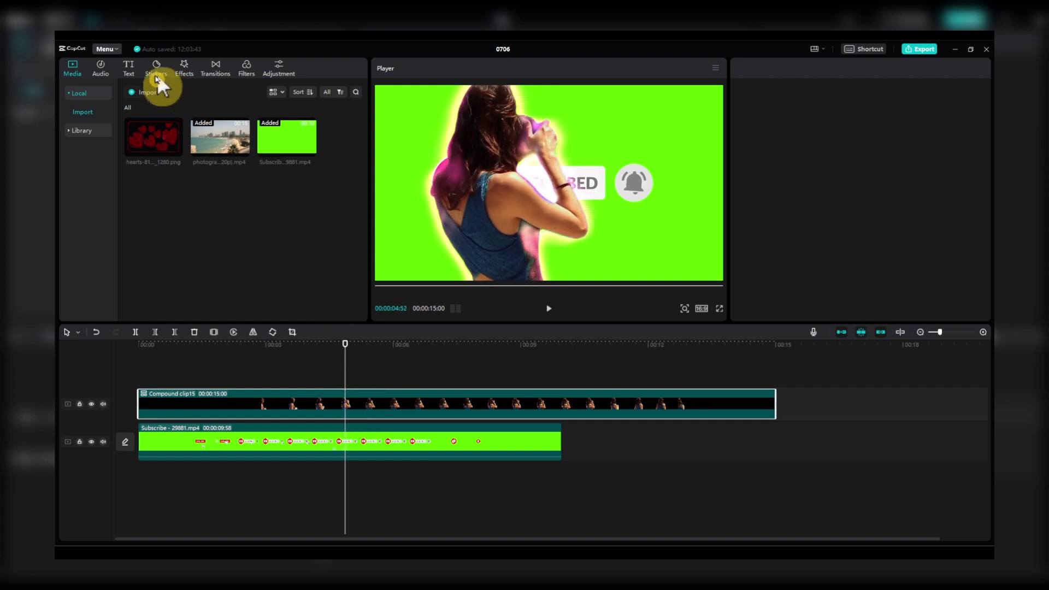
Drag the Stroke body effect Dot Shadow onto the timeline at the playhead.
{"action": "left_click", "coordinate": [187, 70]}
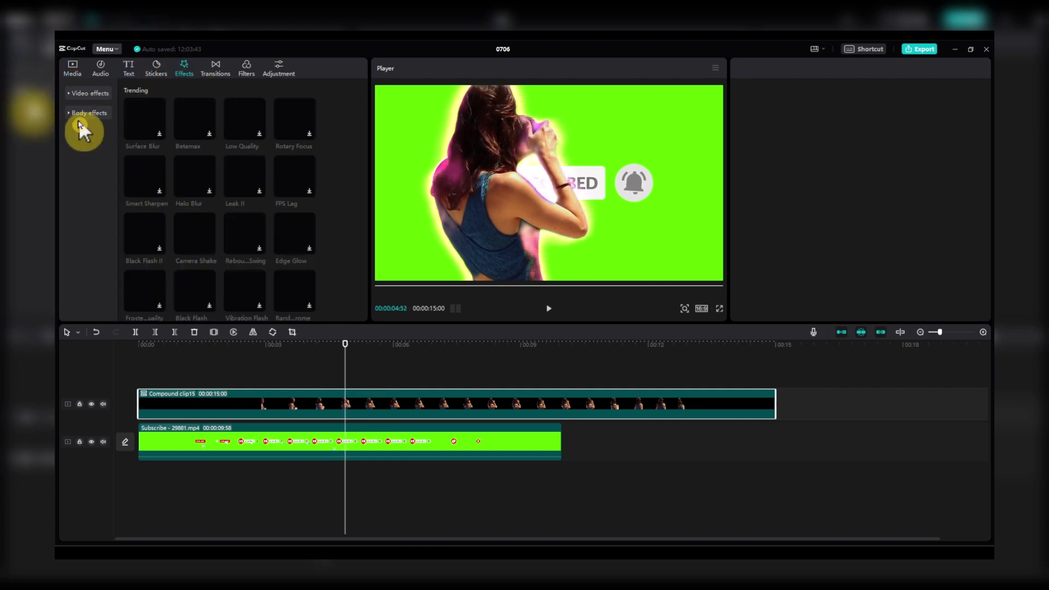
{"action": "left_click", "coordinate": [82, 114]}
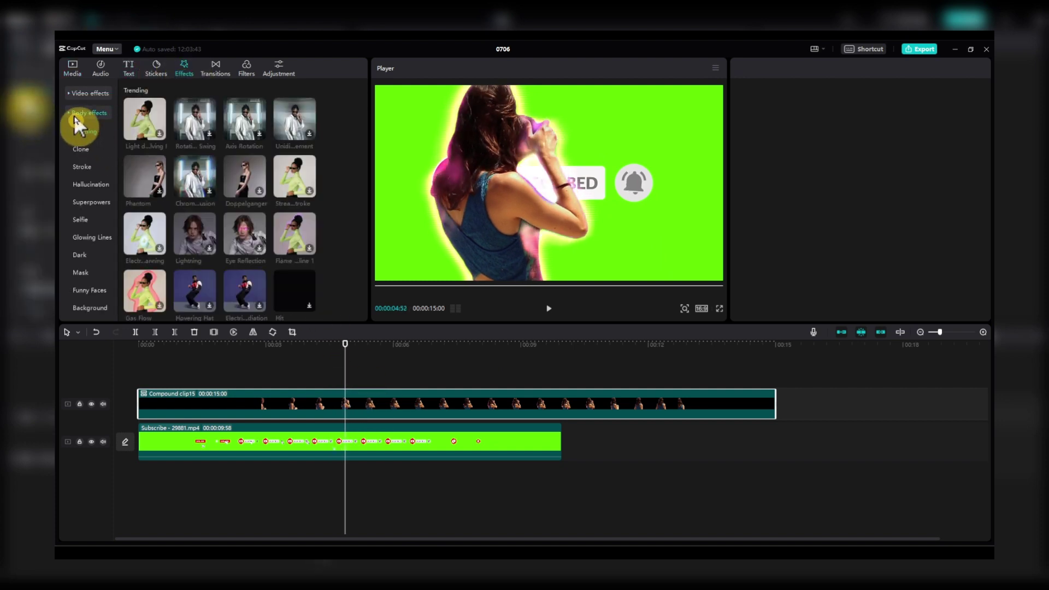
{"action": "left_click", "coordinate": [84, 165]}
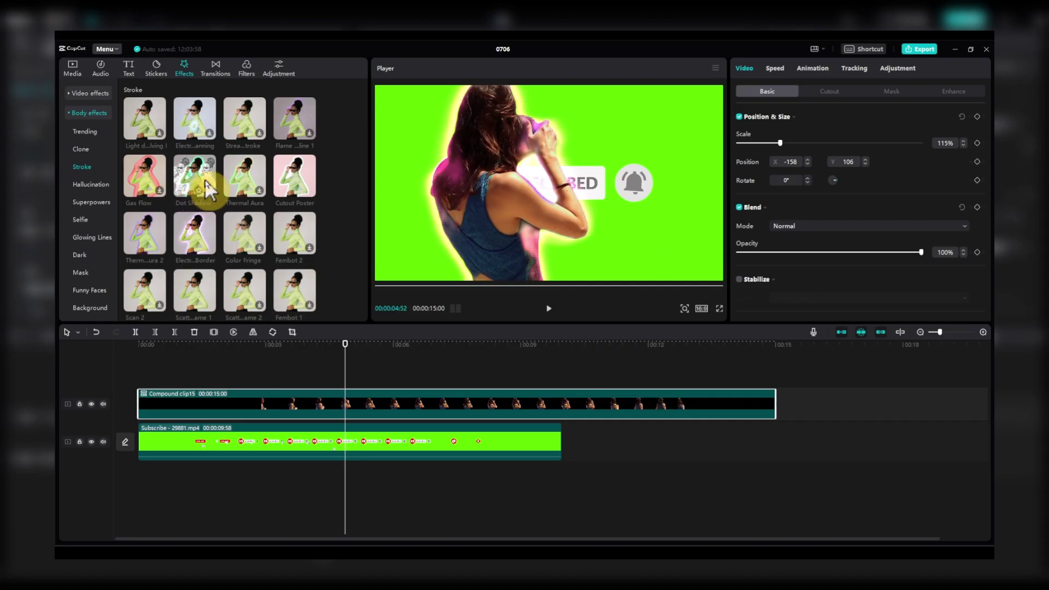
{"action": "mouse_move", "coordinate": [204, 179]}
{"action": "left_mouse_down"}
{"action": "mouse_move", "coordinate": [348, 384]}
{"action": "mouse_move", "coordinate": [367, 345]}
{"action": "mouse_move", "coordinate": [408, 346]}
{"action": "left_mouse_up"}
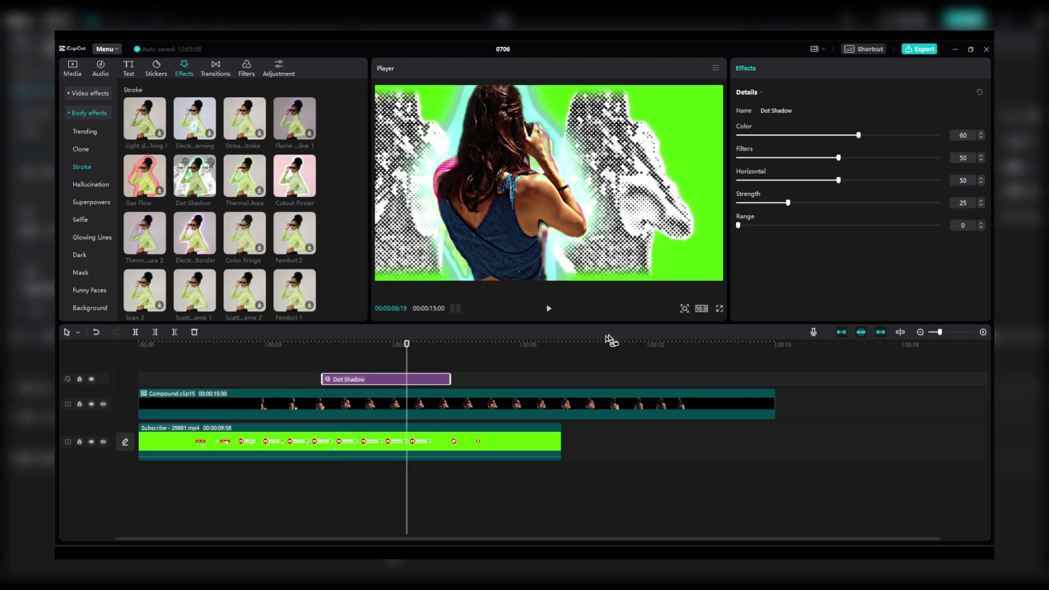
Switch the project ratio to 9:16 and enlarge the compound clip to fill it.
{"action": "left_click", "coordinate": [702, 309]}
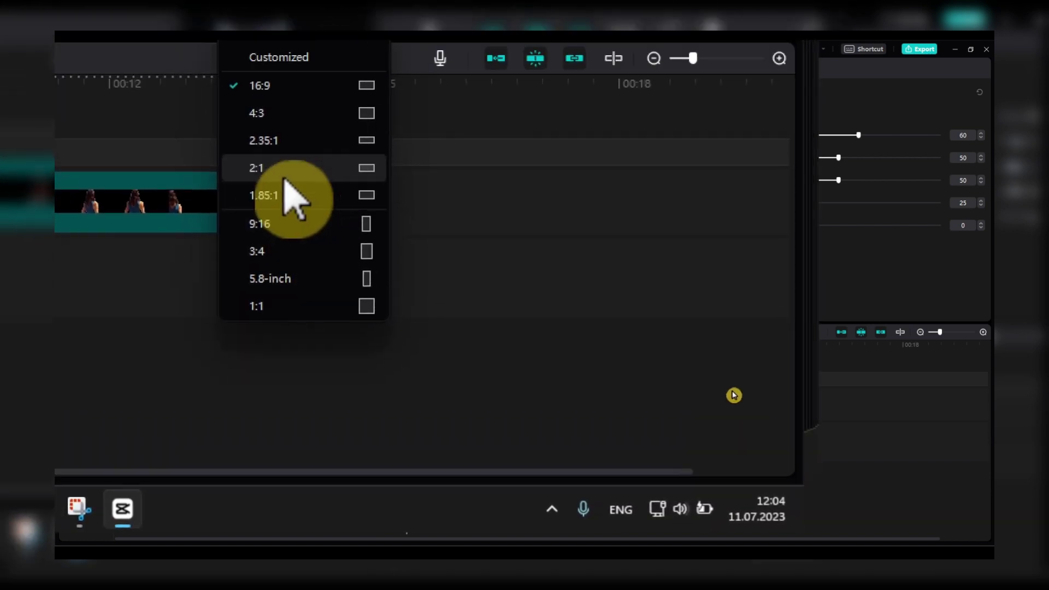
{"action": "left_click", "coordinate": [315, 197]}
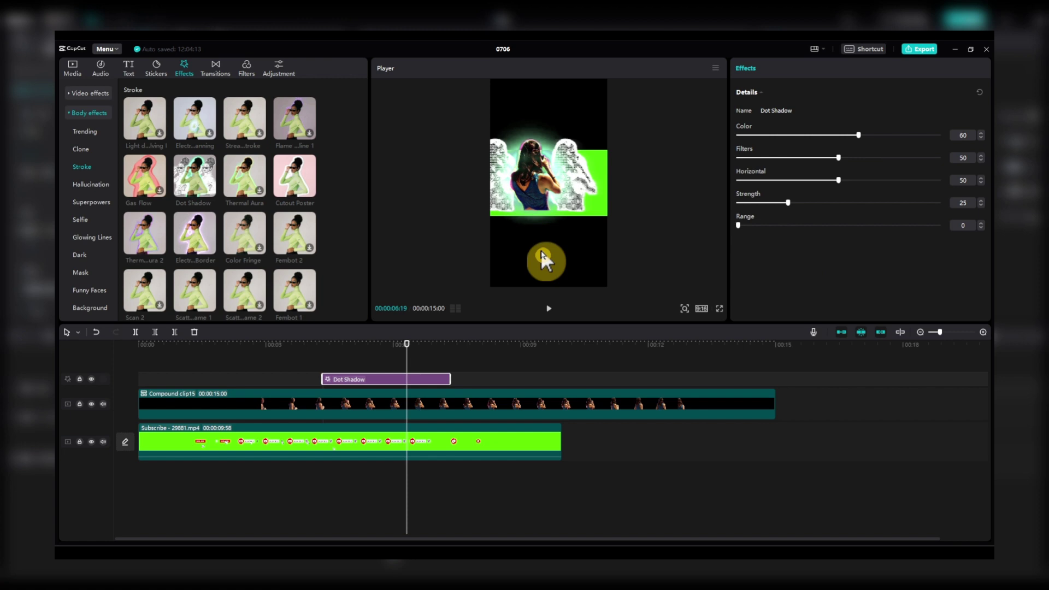
{"action": "left_click_drag", "start_coordinate": [613, 210], "coordinate": [605, 270]}
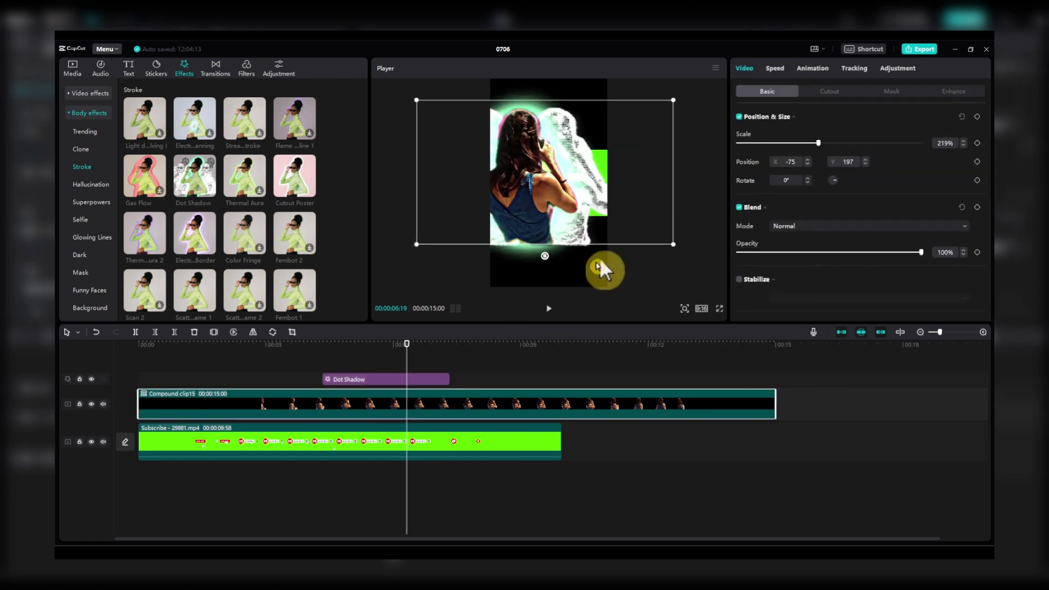
Scale the Subscribe clip up to fill the portrait frame.
{"action": "left_click", "coordinate": [503, 379]}
{"action": "left_click", "coordinate": [525, 443]}
{"action": "left_click_drag", "start_coordinate": [605, 216], "coordinate": [705, 249]}
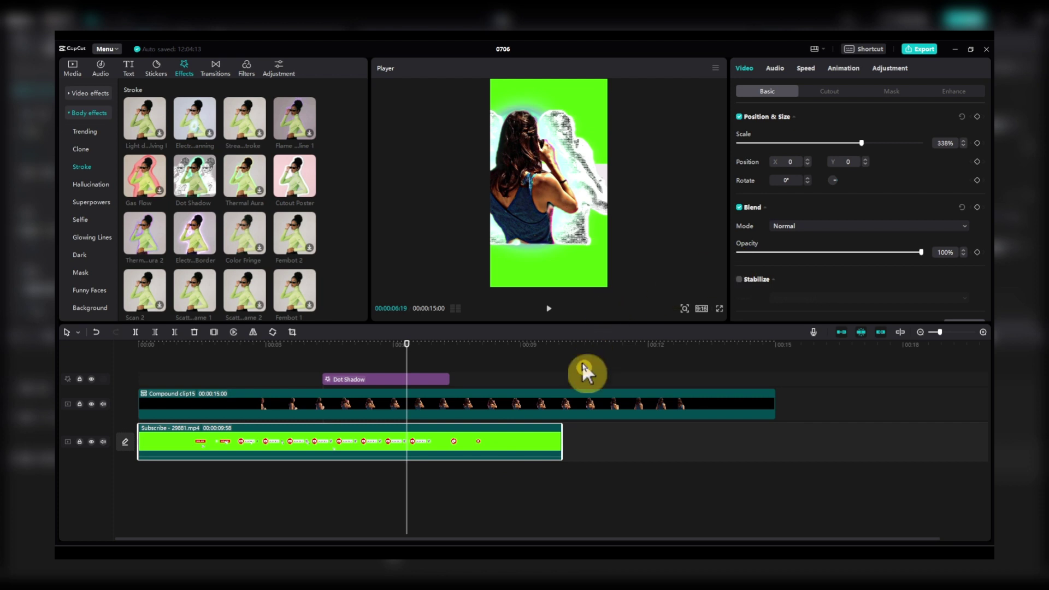
Undo an accidental select-all delete and lock all three timeline tracks.
{"action": "key", "text": "ctrl+a"}
{"action": "key", "text": "Delete"}
{"action": "key", "text": "ctrl+z"}
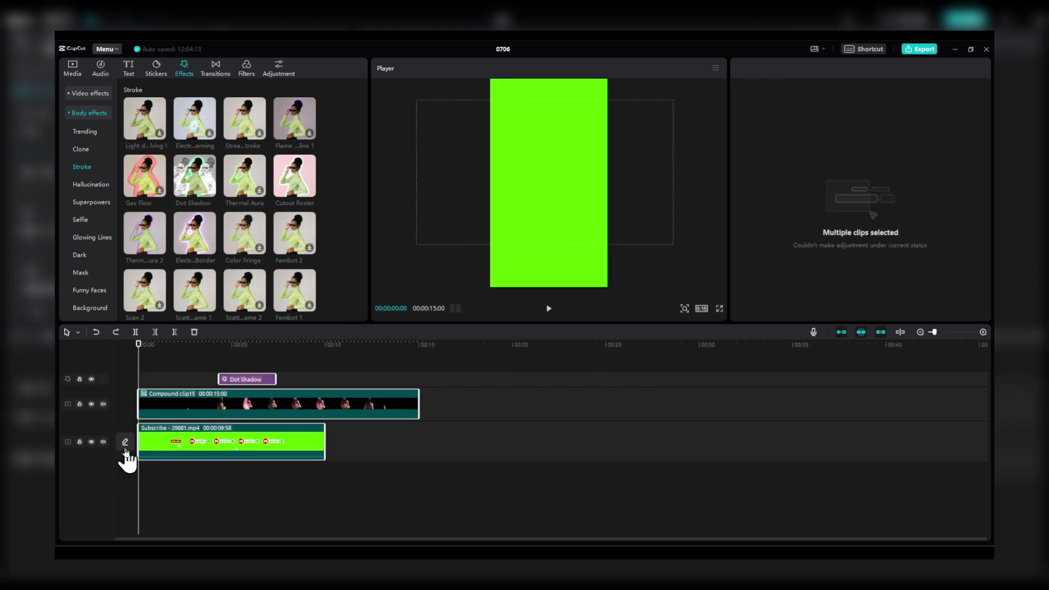
{"action": "left_click", "coordinate": [80, 404]}
{"action": "left_click", "coordinate": [80, 379]}
{"action": "left_click", "coordinate": [80, 442]}
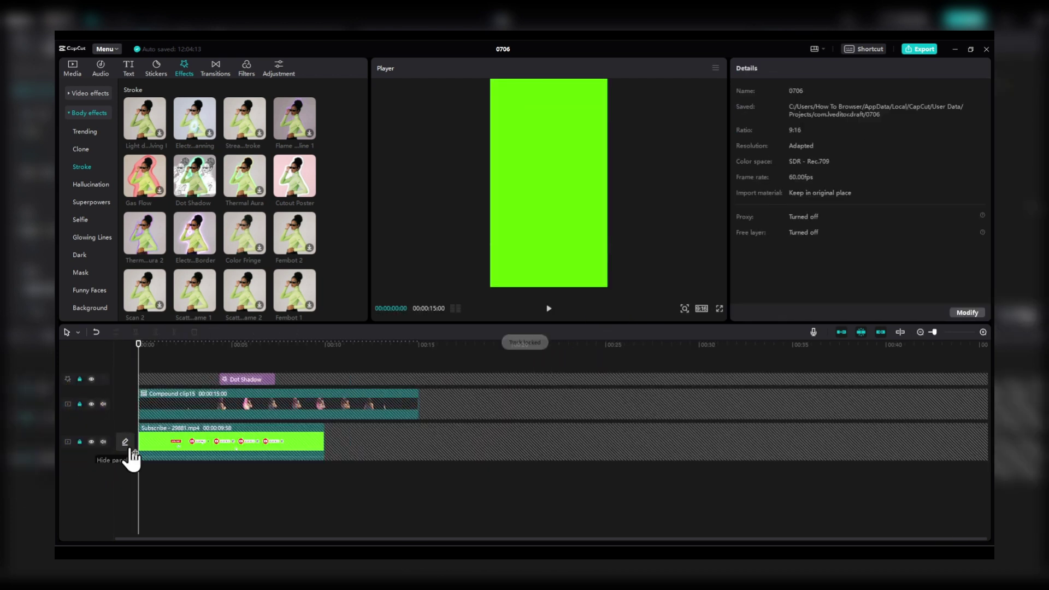
Unlock the Subscribe track and delete the Subscribe clip.
{"action": "left_click", "coordinate": [80, 442]}
{"action": "left_click", "coordinate": [199, 442]}
{"action": "key", "text": "Delete"}
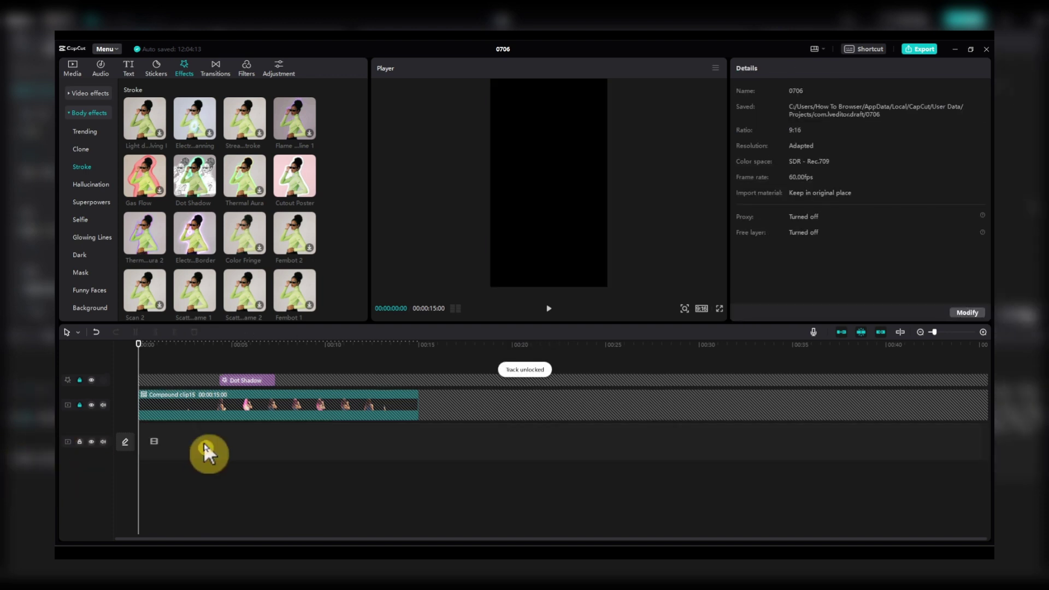
Unlock the other tracks and move the compound clip onto the main track.
{"action": "left_click", "coordinate": [80, 405]}
{"action": "left_click", "coordinate": [79, 380]}
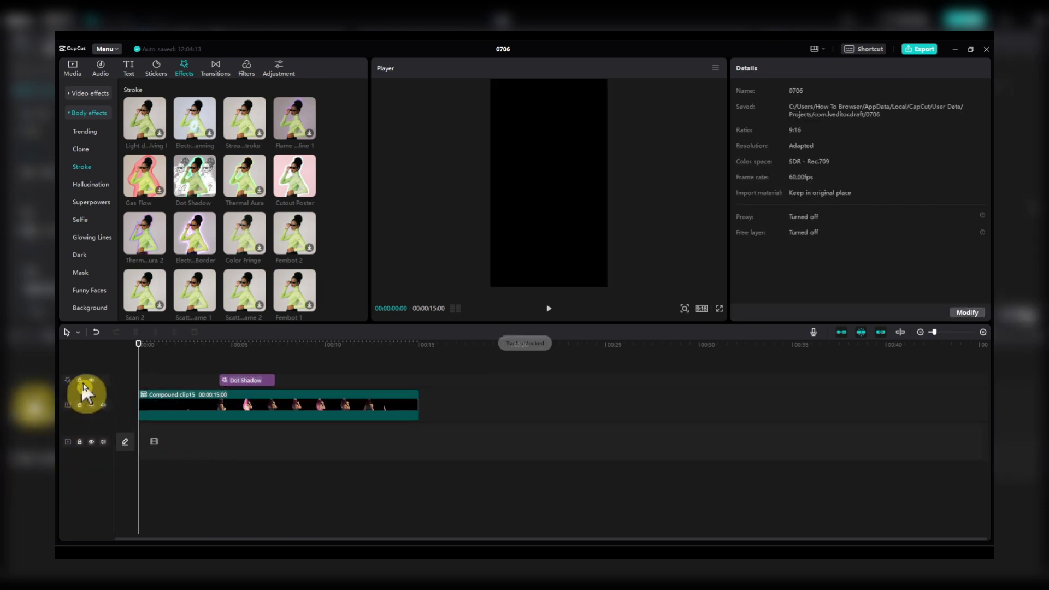
{"action": "left_click", "coordinate": [164, 401]}
{"action": "mouse_move", "coordinate": [183, 379]}
{"action": "left_mouse_down"}
{"action": "mouse_move", "coordinate": [345, 433]}
{"action": "mouse_move", "coordinate": [206, 422]}
{"action": "mouse_move", "coordinate": [203, 455]}
{"action": "mouse_move", "coordinate": [216, 395]}
{"action": "left_mouse_up"}
{"action": "left_click", "coordinate": [213, 368]}
{"action": "left_click", "coordinate": [258, 410]}
{"action": "left_click", "coordinate": [246, 374], "text": "ctrl"}
{"action": "left_click", "coordinate": [206, 424]}
Scale the compound clip to about 282% and centre the figure and pink glow.
{"action": "left_click", "coordinate": [270, 354]}
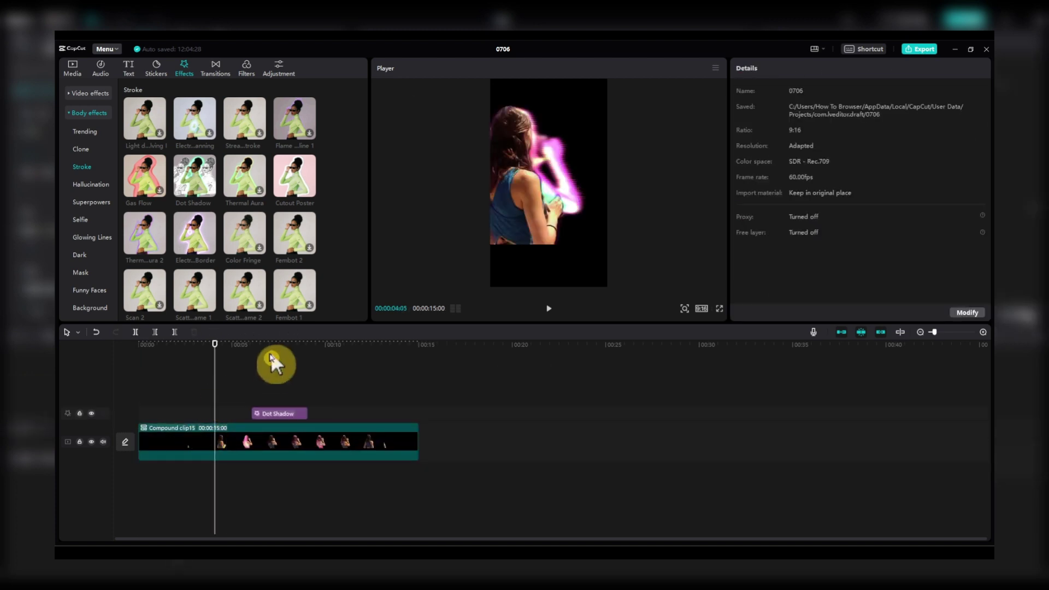
{"action": "left_click", "coordinate": [298, 446]}
{"action": "mouse_move", "coordinate": [654, 248]}
{"action": "left_mouse_down"}
{"action": "mouse_move", "coordinate": [765, 256]}
{"action": "mouse_move", "coordinate": [671, 242]}
{"action": "mouse_move", "coordinate": [620, 277]}
{"action": "mouse_move", "coordinate": [711, 265]}
{"action": "left_mouse_up"}
{"action": "left_click_drag", "start_coordinate": [562, 265], "coordinate": [590, 256]}
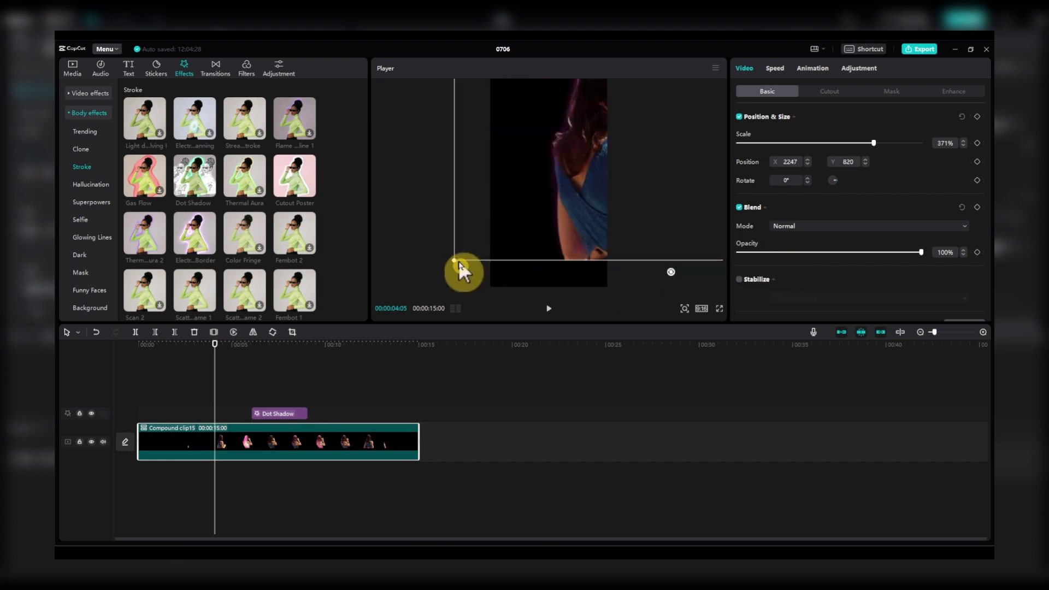
{"action": "mouse_move", "coordinate": [458, 259]}
{"action": "left_mouse_down"}
{"action": "mouse_move", "coordinate": [498, 246]}
{"action": "mouse_move", "coordinate": [498, 263]}
{"action": "mouse_move", "coordinate": [465, 263]}
{"action": "left_mouse_up"}
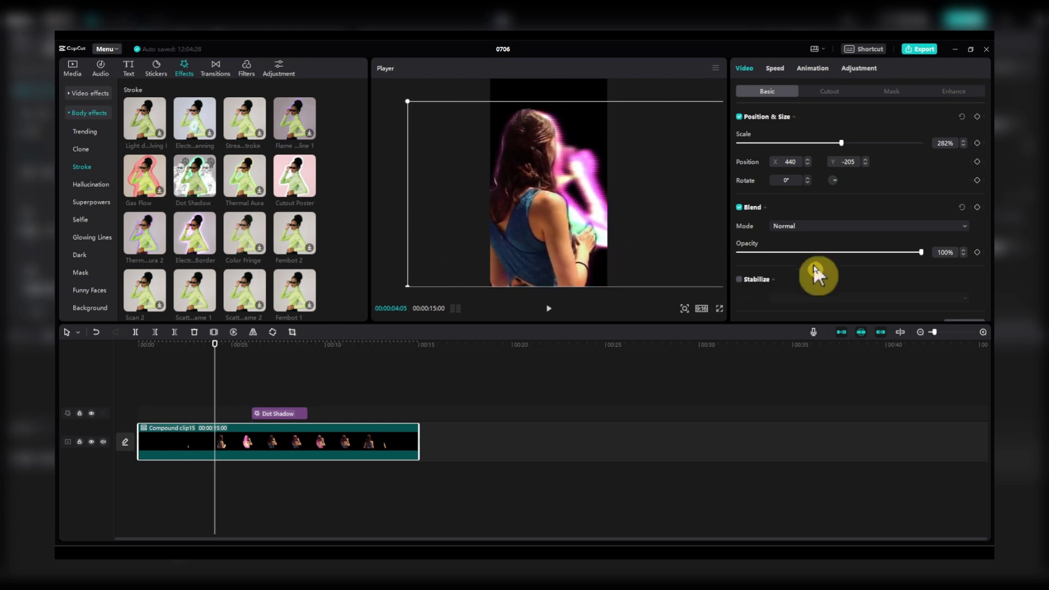
{"action": "scroll", "coordinate": [813, 263], "scroll_direction": "down", "scroll_amount": 2}
Try Color and then Style canvas backgrounds behind the clip.
{"action": "left_click", "coordinate": [773, 305]}
{"action": "left_click", "coordinate": [777, 345]}
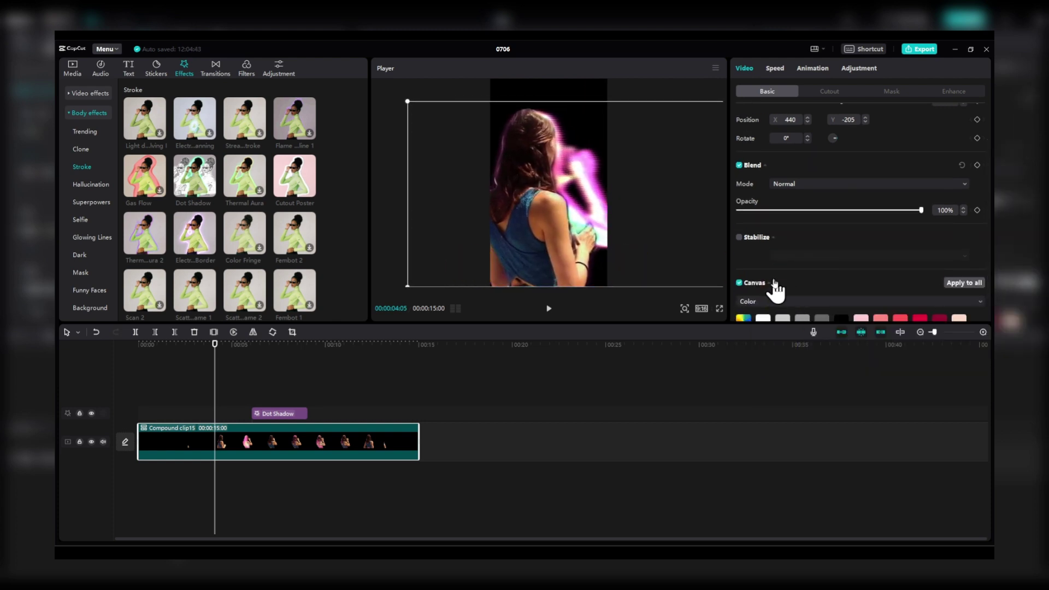
{"action": "scroll", "coordinate": [780, 287], "scroll_direction": "down", "scroll_amount": 2}
{"action": "left_click", "coordinate": [783, 280]}
{"action": "scroll", "coordinate": [783, 277], "scroll_direction": "down", "scroll_amount": 1}
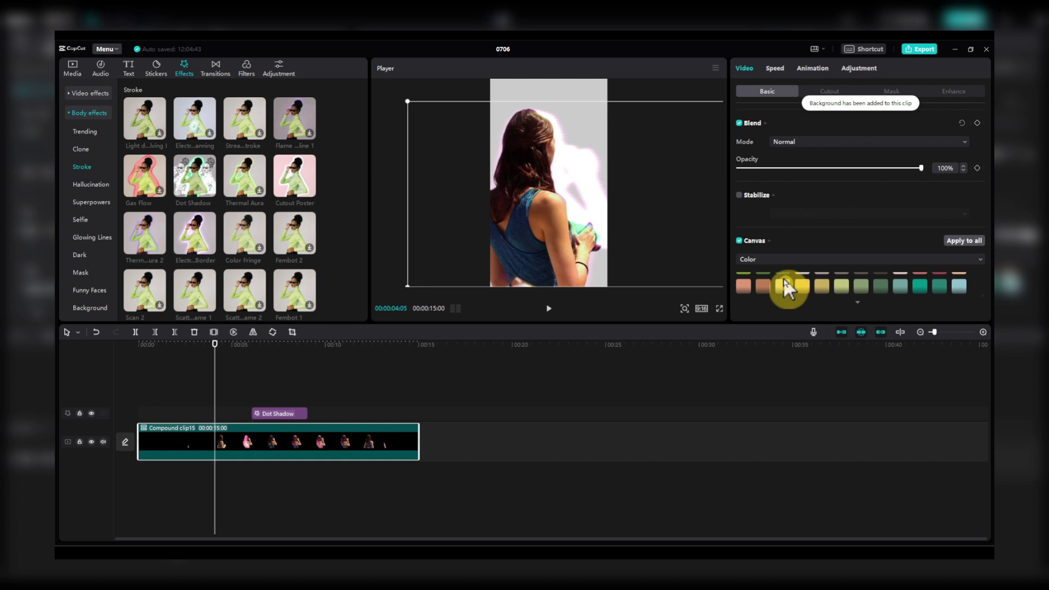
{"action": "left_click", "coordinate": [761, 275]}
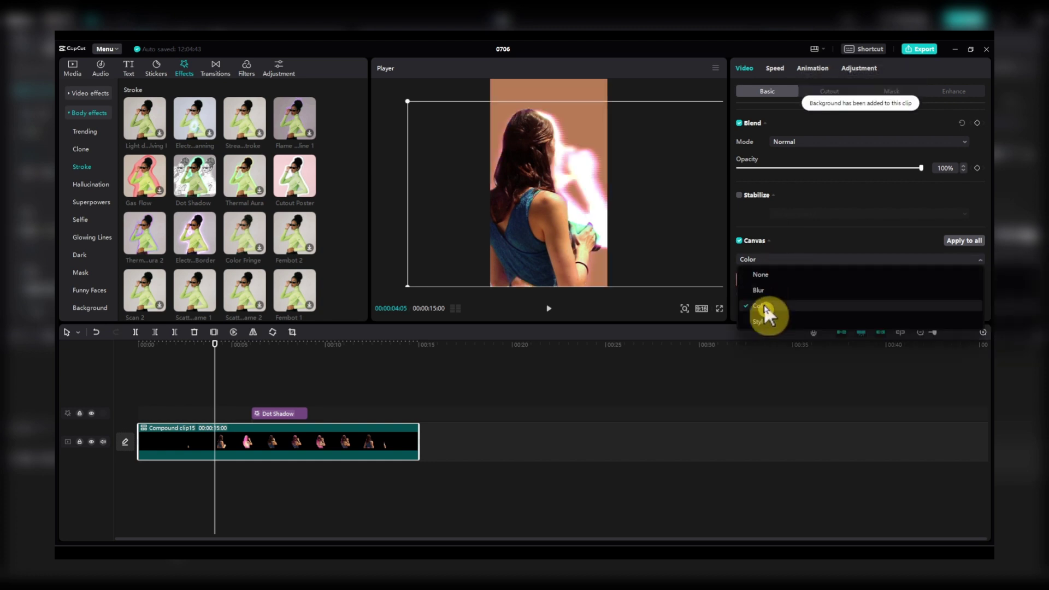
{"action": "left_click", "coordinate": [763, 305]}
{"action": "scroll", "coordinate": [779, 286], "scroll_direction": "down", "scroll_amount": 1}
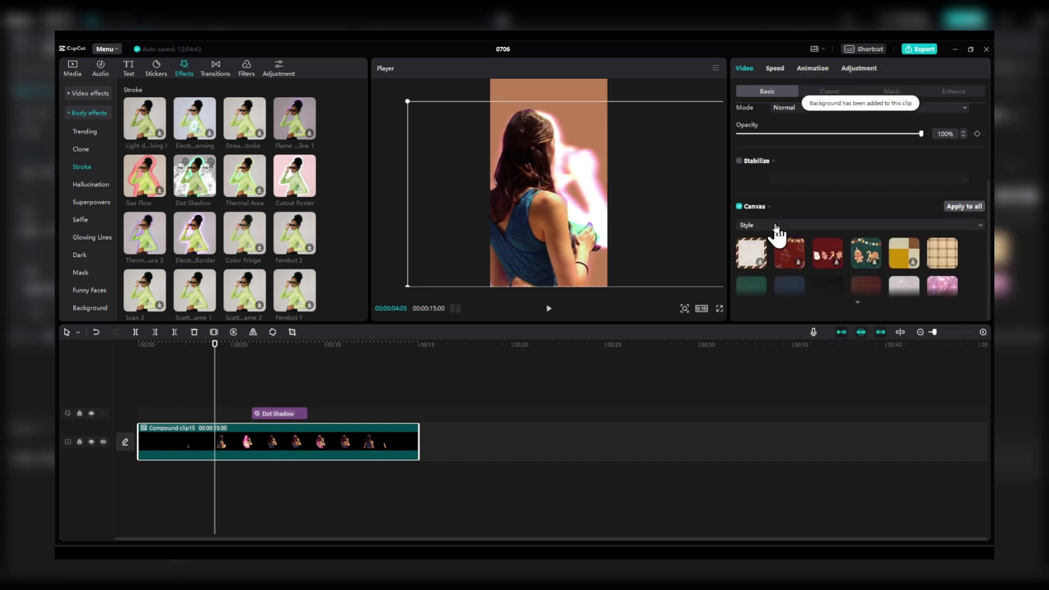
Set the canvas to the strongest Blur tile and preview around 7 seconds.
{"action": "left_click", "coordinate": [775, 233]}
{"action": "left_click", "coordinate": [765, 253]}
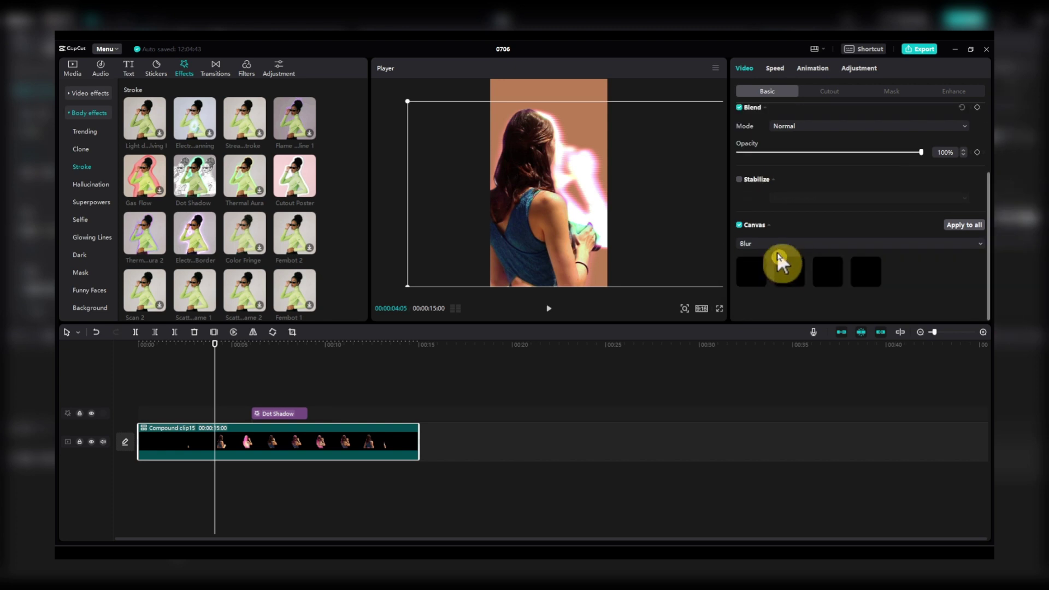
{"action": "left_click", "coordinate": [791, 271]}
{"action": "left_click", "coordinate": [855, 274]}
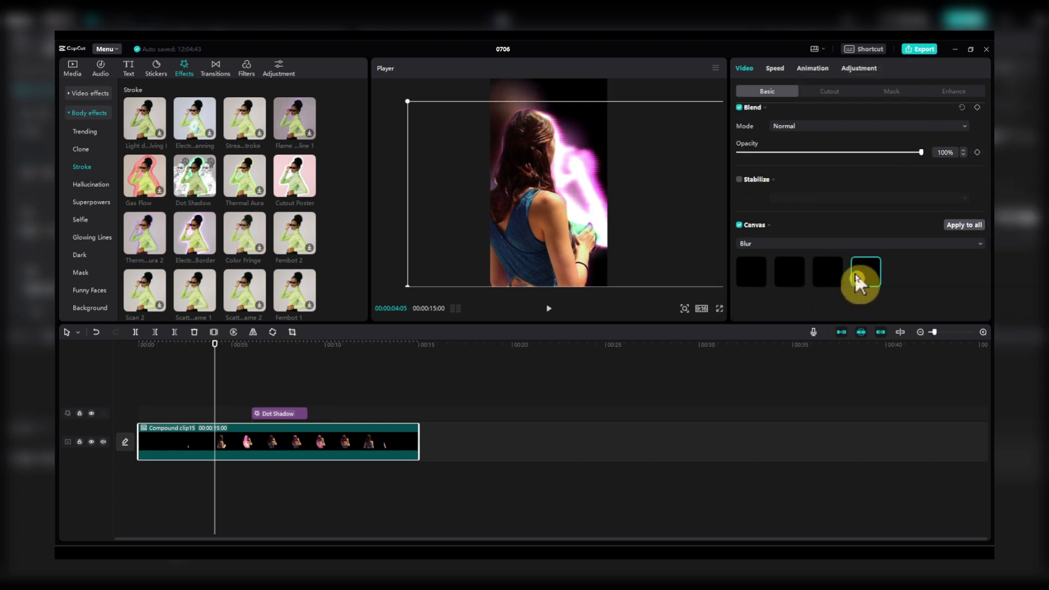
{"action": "left_click", "coordinate": [750, 245]}
{"action": "left_click", "coordinate": [297, 349]}
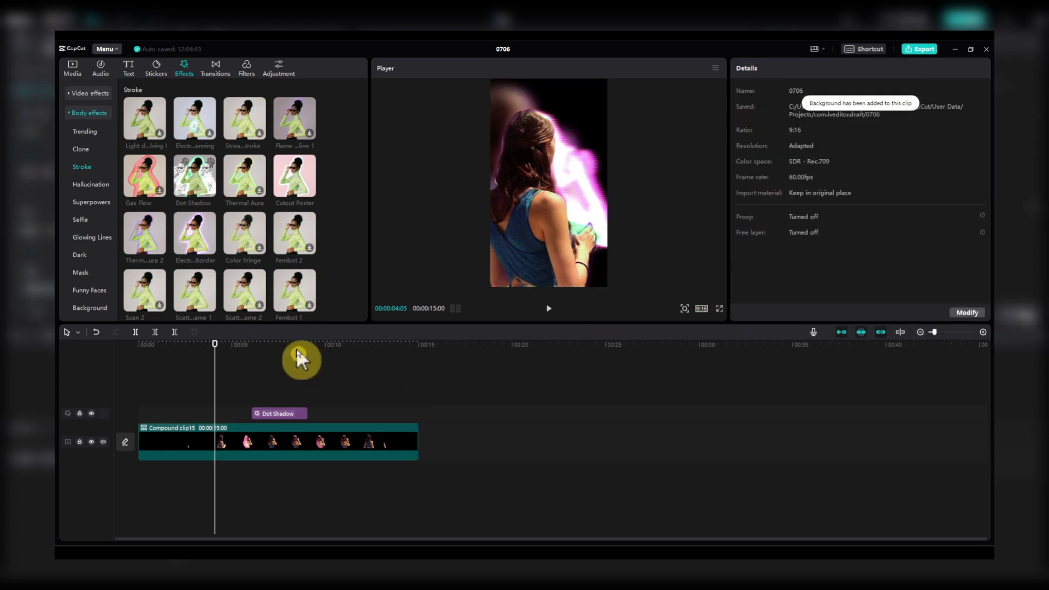
{"action": "mouse_move", "coordinate": [297, 354]}
{"action": "left_mouse_down"}
{"action": "mouse_move", "coordinate": [283, 359]}
{"action": "mouse_move", "coordinate": [302, 358]}
{"action": "left_mouse_up"}
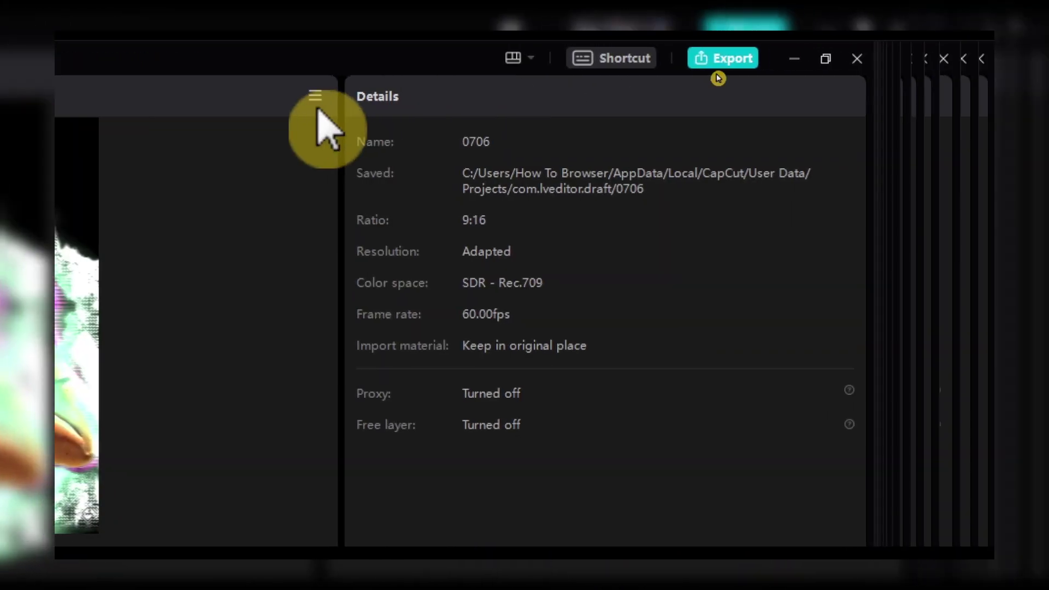
Open Export still frame from the Player's menu, defaulting to 1080P PNG named 0706.
{"action": "left_click", "coordinate": [316, 98]}
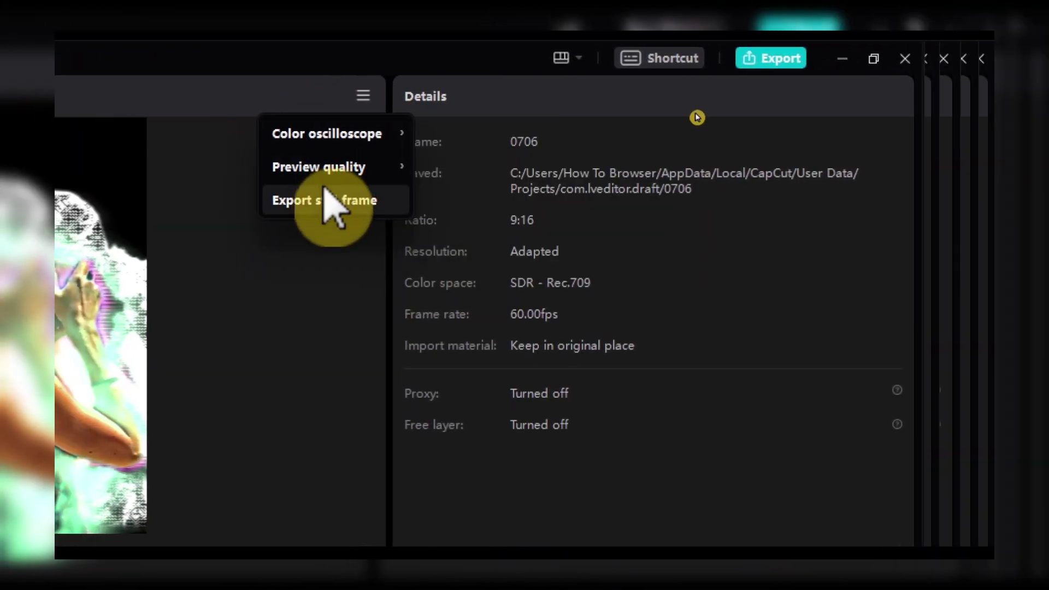
{"action": "left_click", "coordinate": [333, 200]}
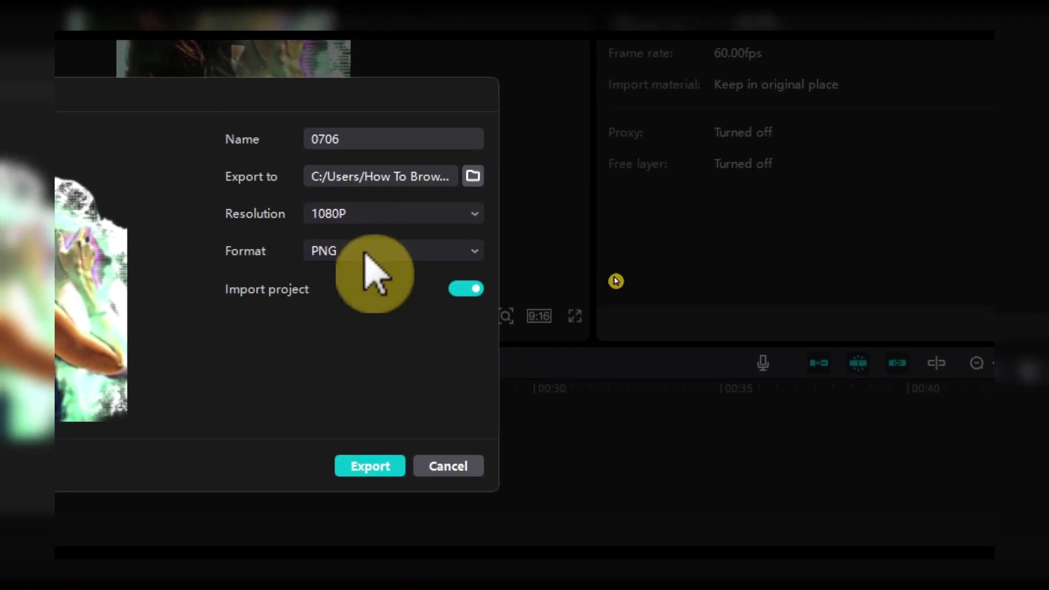
Set the still-frame resolution to 720P after trying 4K, keeping PNG format.
{"action": "left_click", "coordinate": [365, 249]}
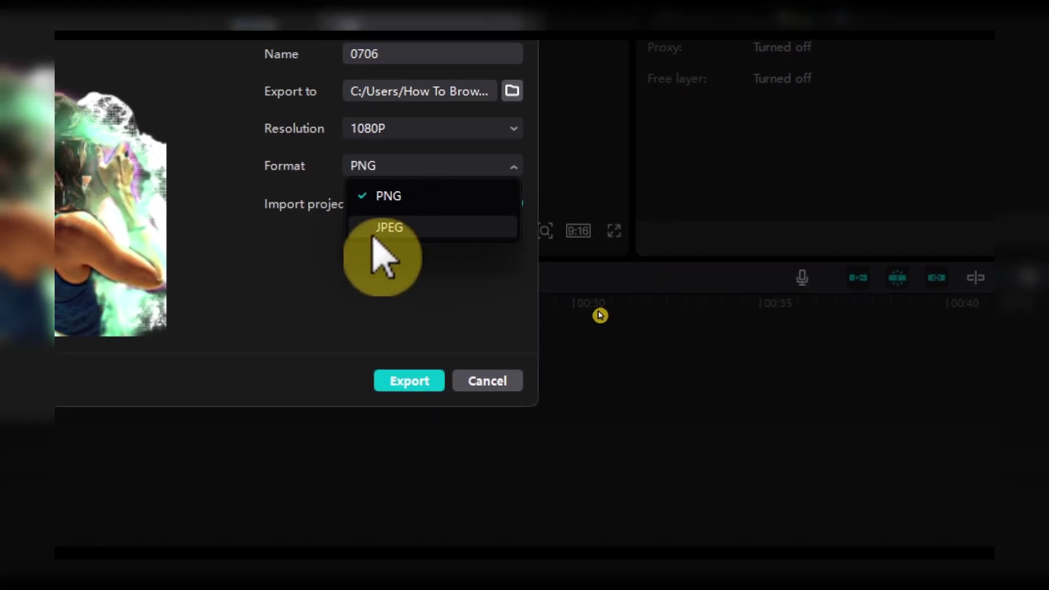
{"action": "left_click", "coordinate": [381, 251]}
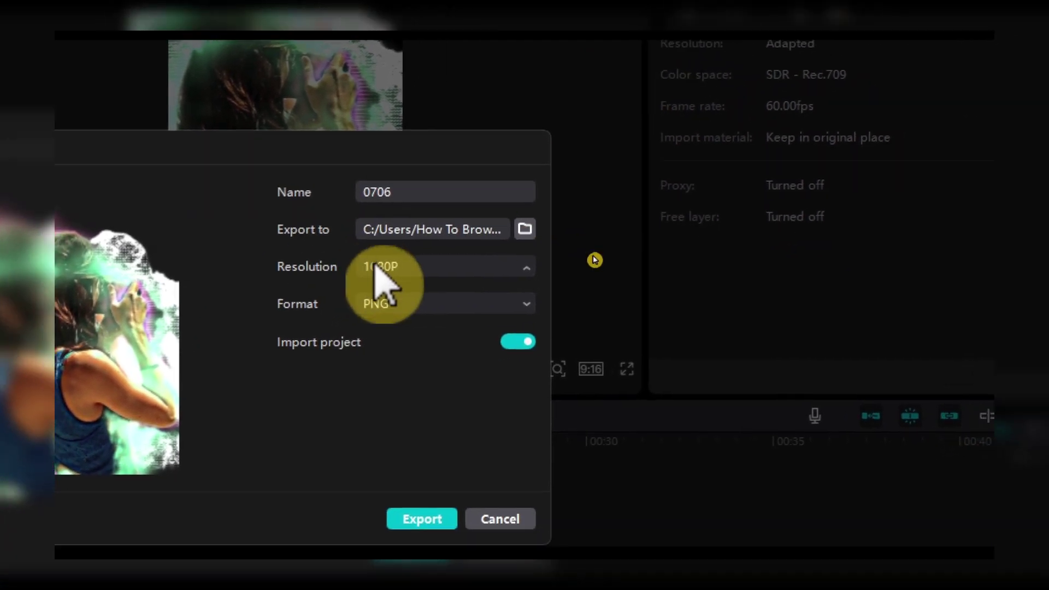
{"action": "left_click", "coordinate": [393, 344]}
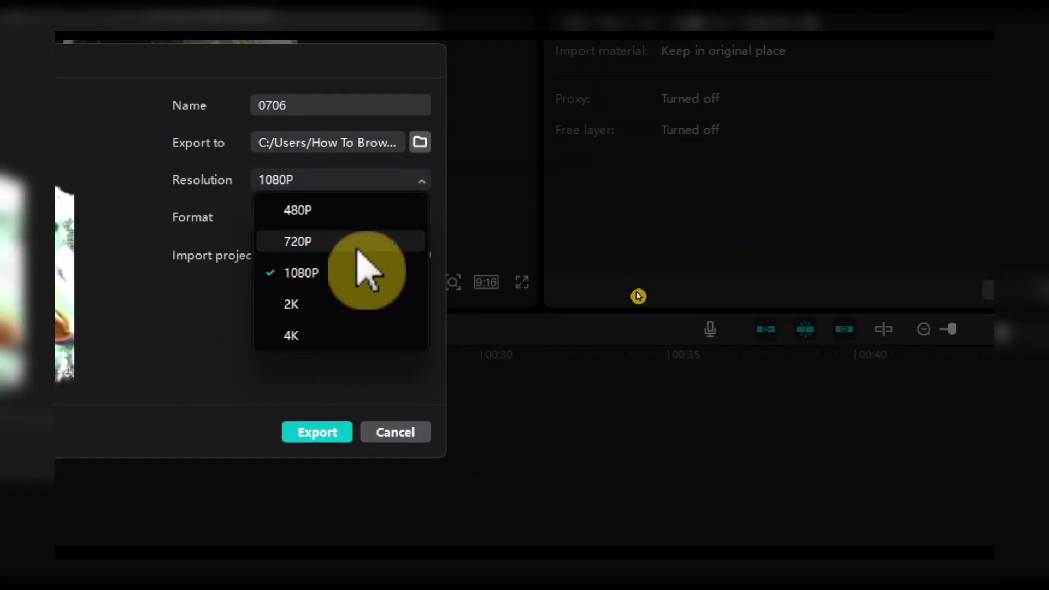
{"action": "left_click", "coordinate": [344, 335]}
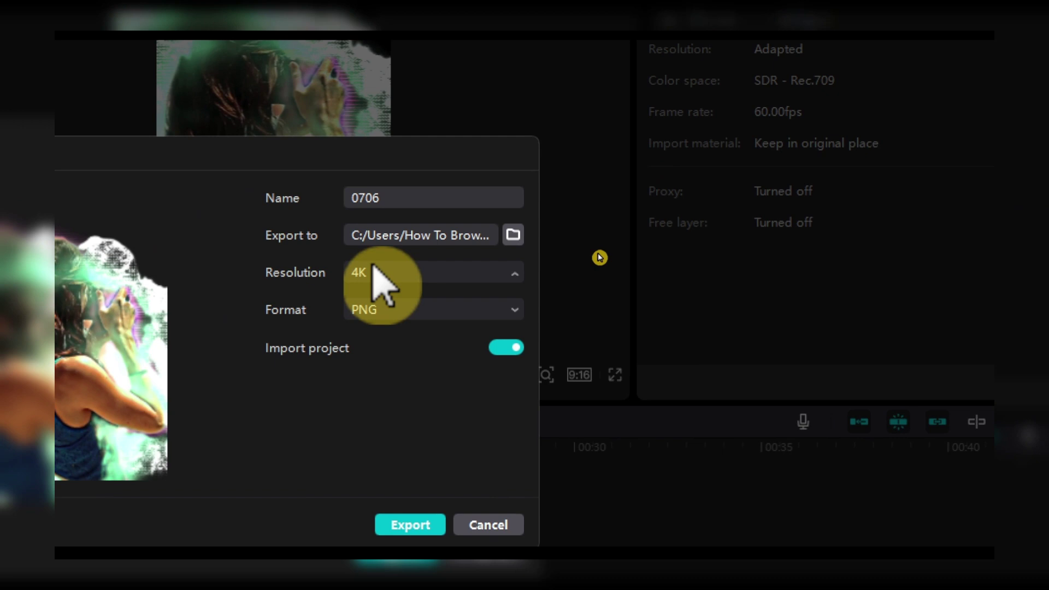
{"action": "left_click", "coordinate": [374, 273]}
{"action": "left_click", "coordinate": [385, 334]}
{"action": "left_click", "coordinate": [366, 309]}
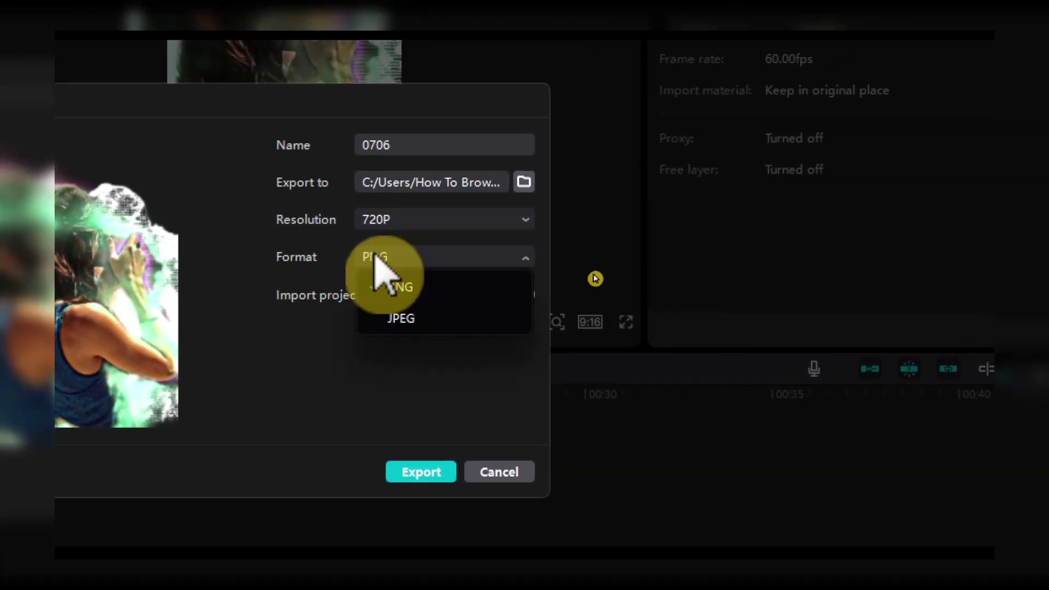
{"action": "left_click", "coordinate": [394, 287]}
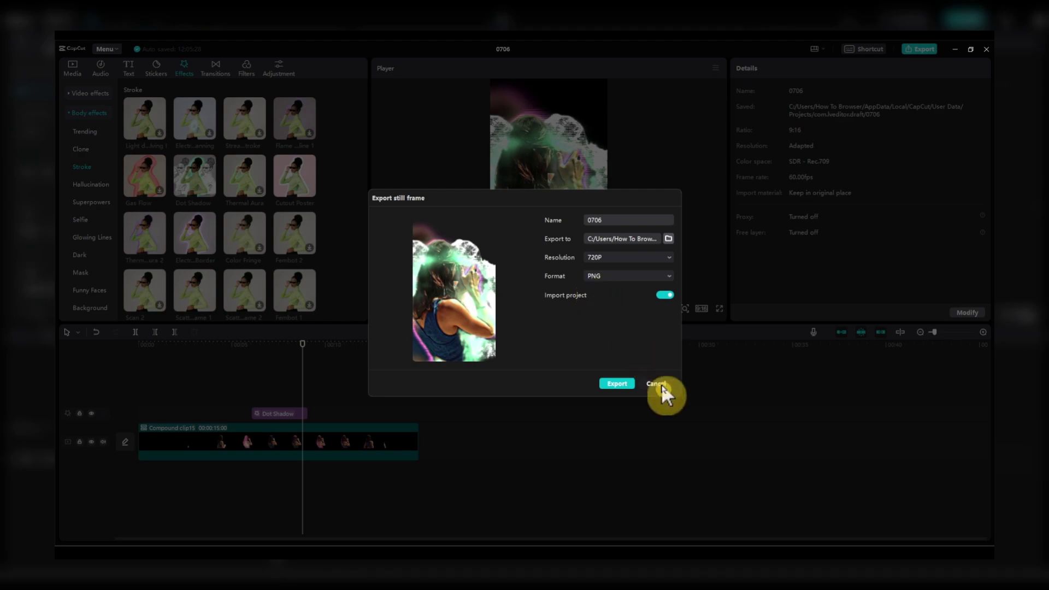
Cancel the export and add the pink Baby trending text template to the timeline.
{"action": "left_click", "coordinate": [658, 384]}
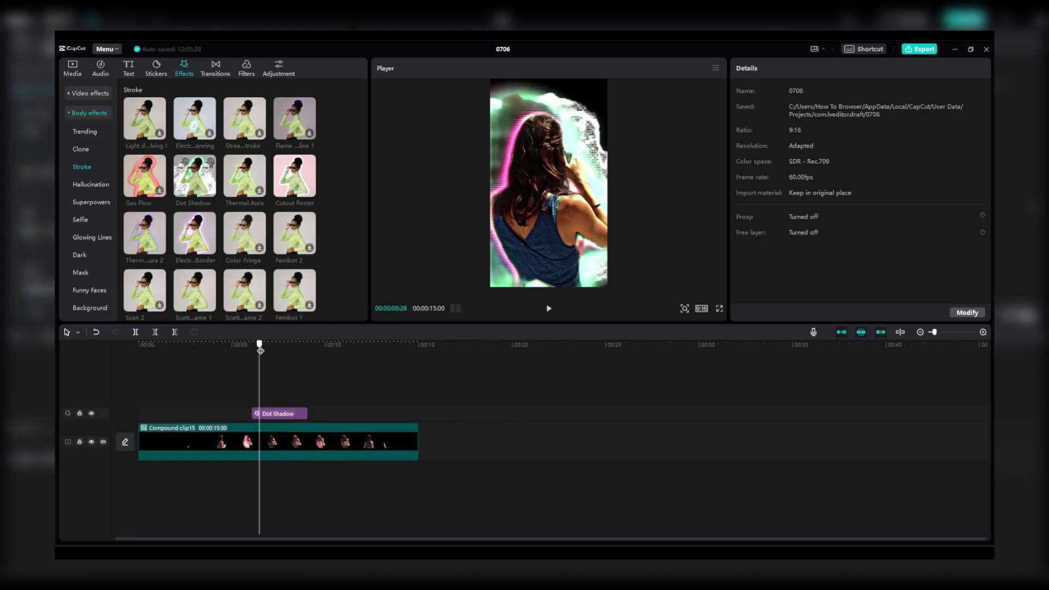
{"action": "left_click", "coordinate": [129, 67]}
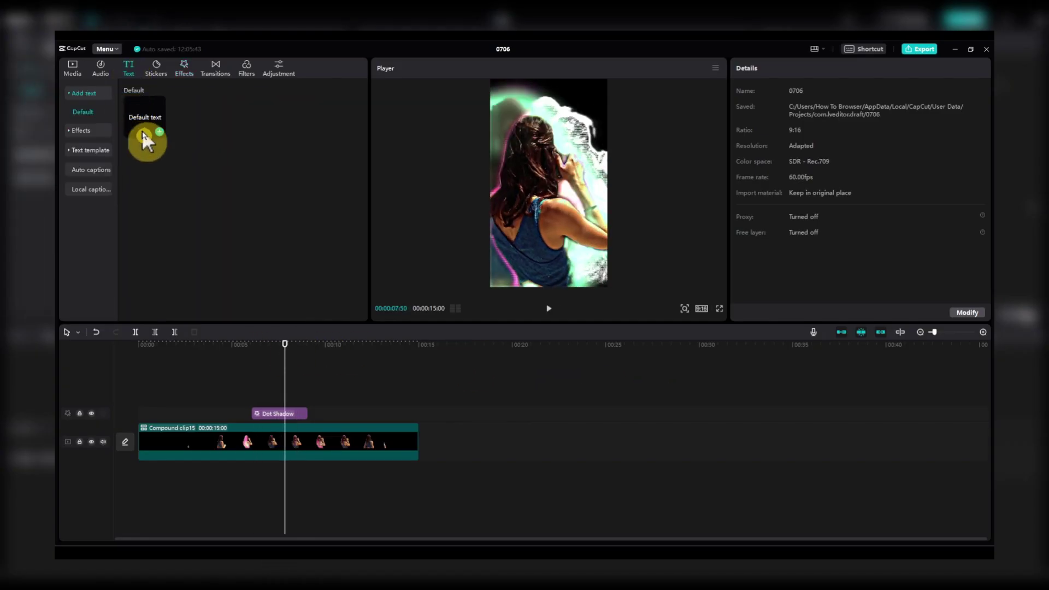
{"action": "left_click", "coordinate": [73, 133]}
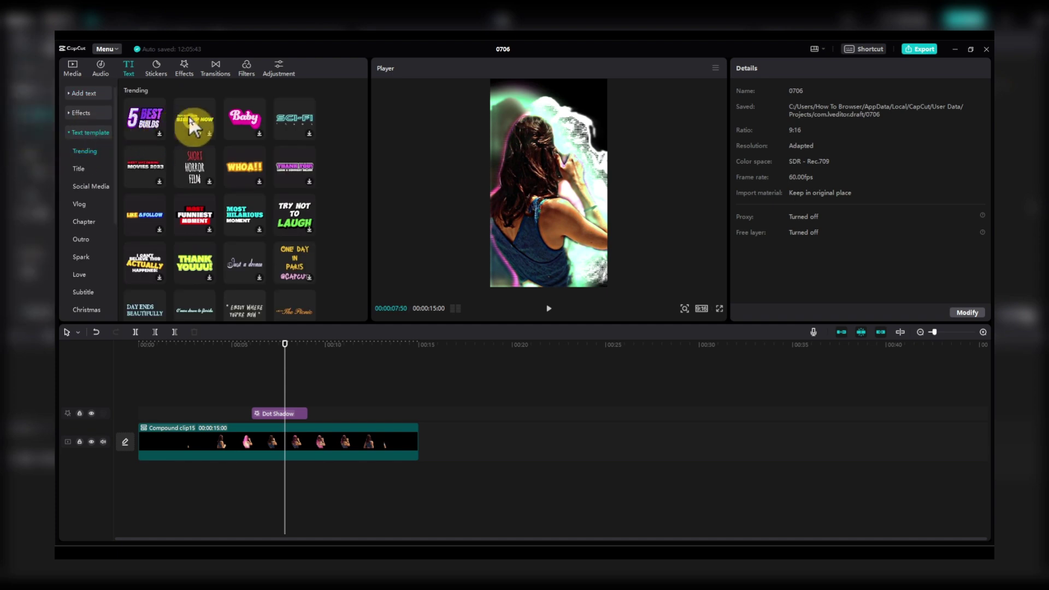
{"action": "left_click_drag", "start_coordinate": [245, 117], "coordinate": [263, 399]}
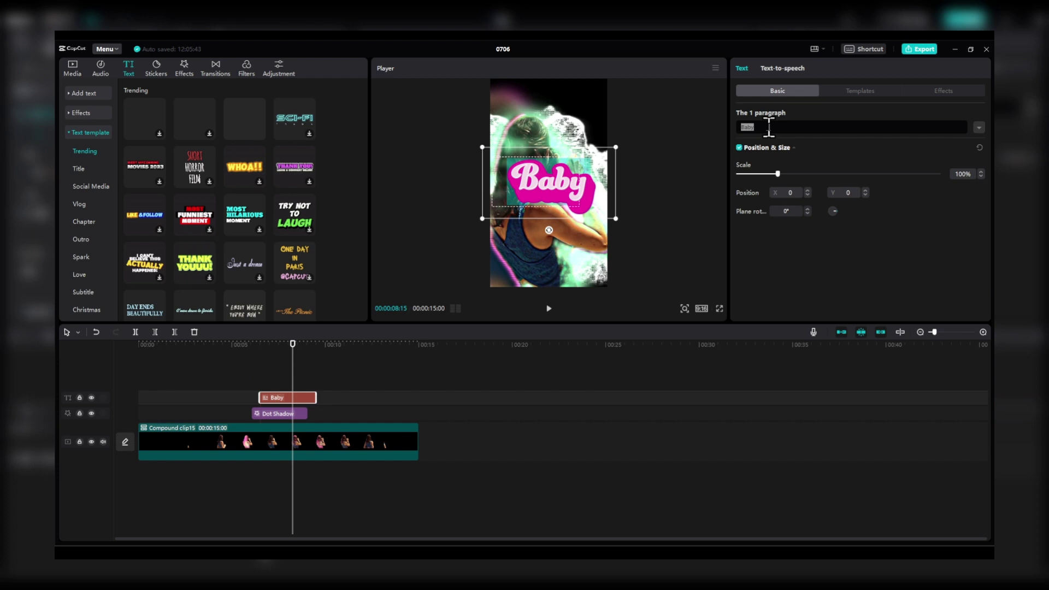
{"action": "type", "text": "SUB"}
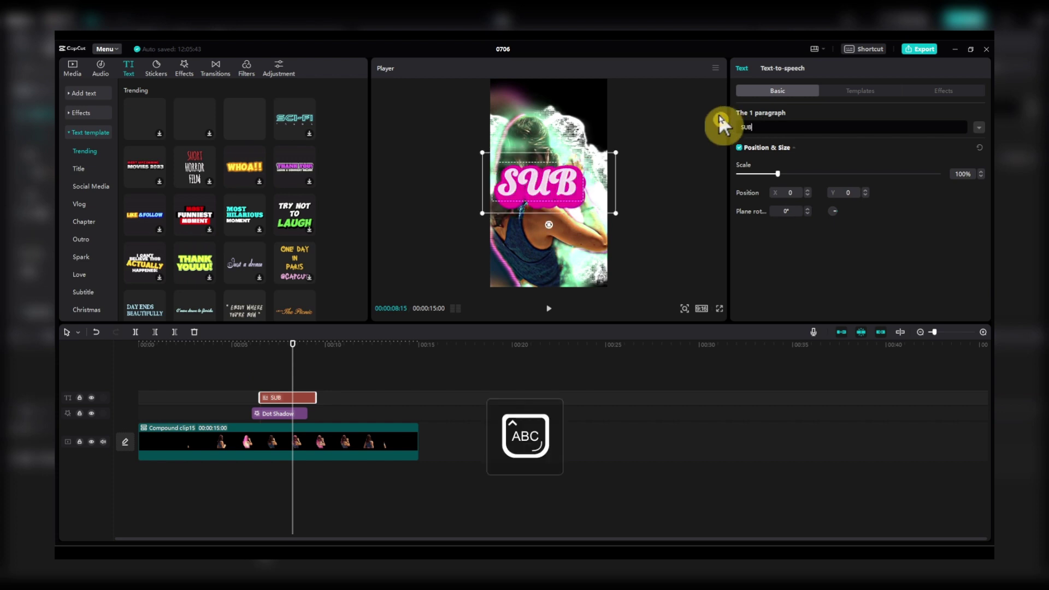
{"action": "type", "text": "S"}
Make the title read 'SUB', move it lower and shrink it to about 45%.
{"action": "key", "text": "BackSpace"}
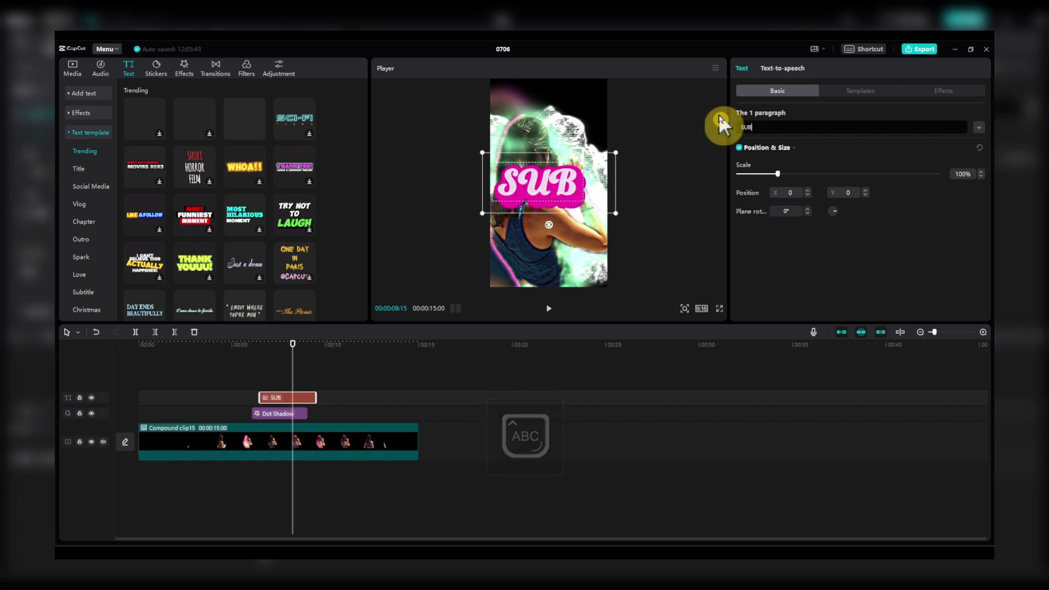
{"action": "left_click_drag", "start_coordinate": [584, 187], "coordinate": [585, 230]}
{"action": "mouse_move", "coordinate": [615, 198]}
{"action": "left_mouse_down"}
{"action": "mouse_move", "coordinate": [541, 250]}
{"action": "mouse_move", "coordinate": [605, 138]}
{"action": "mouse_move", "coordinate": [550, 132]}
{"action": "left_mouse_up"}
Shift the video right and up, and enlarge the SUB title to about 102%.
{"action": "left_click", "coordinate": [554, 156]}
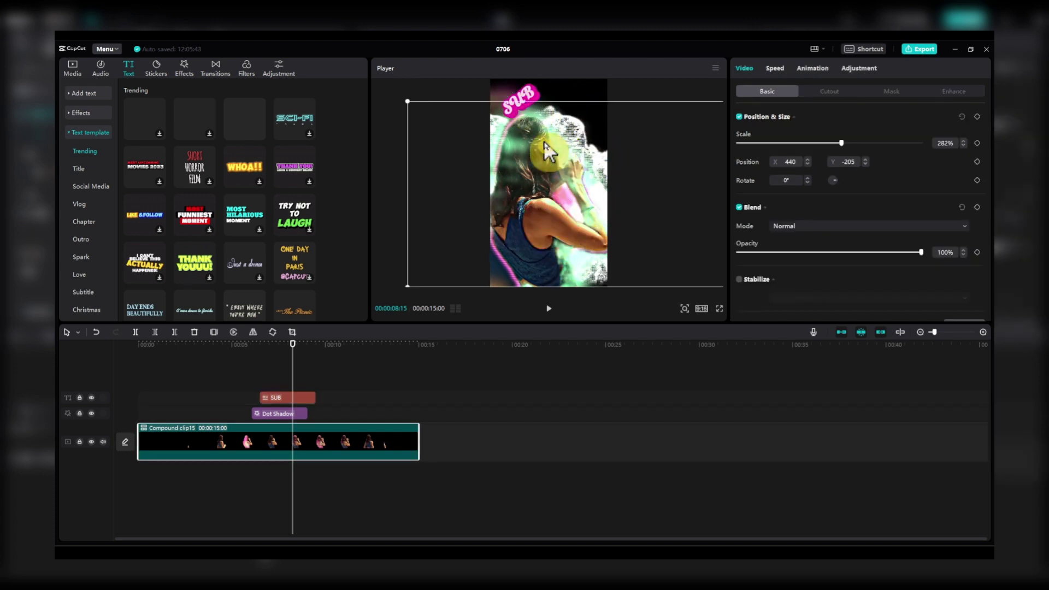
{"action": "left_click_drag", "start_coordinate": [555, 231], "coordinate": [589, 219]}
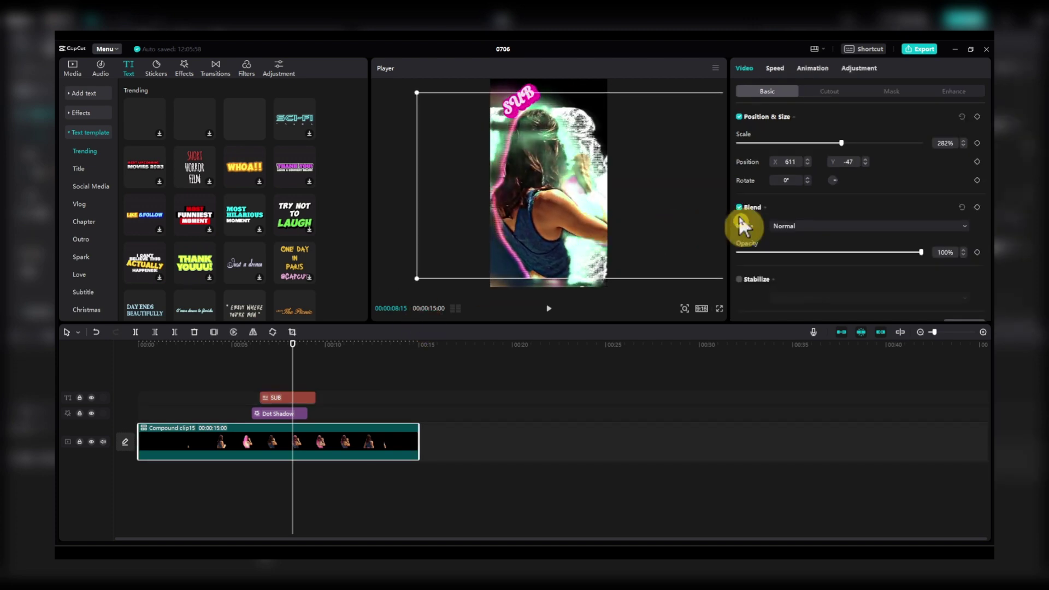
{"action": "left_click", "coordinate": [280, 398]}
{"action": "mouse_move", "coordinate": [769, 174]}
{"action": "left_mouse_down"}
{"action": "mouse_move", "coordinate": [795, 174]}
{"action": "mouse_move", "coordinate": [738, 171]}
{"action": "mouse_move", "coordinate": [763, 169]}
{"action": "left_mouse_up"}
Set Dot Shadow colour to pink (19), Filters 100, and Horizontal, Range, Strength 0.
{"action": "left_click", "coordinate": [277, 414]}
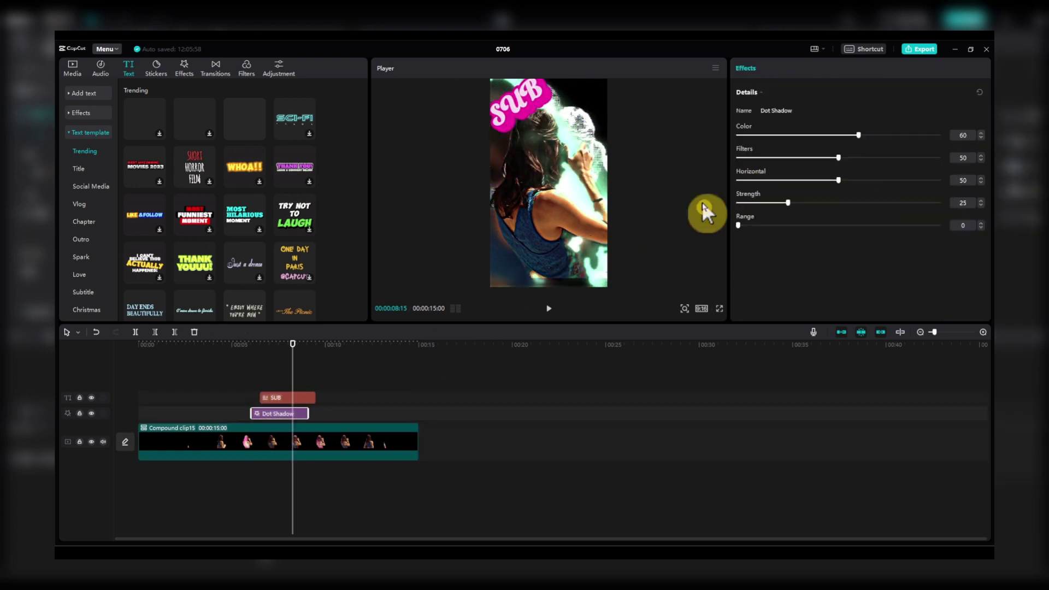
{"action": "left_click_drag", "start_coordinate": [858, 135], "coordinate": [776, 139]}
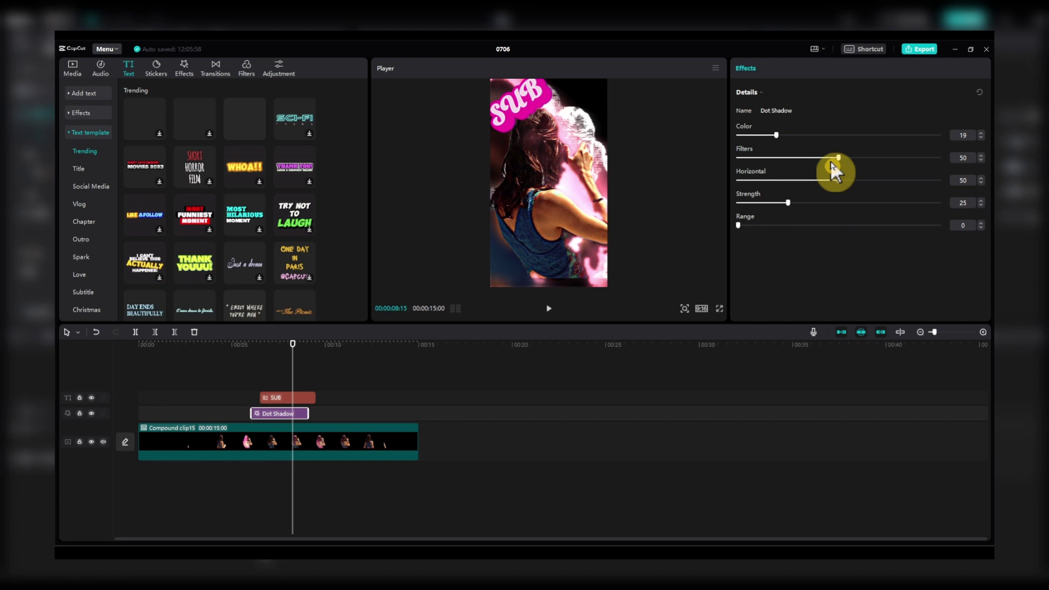
{"action": "left_click_drag", "start_coordinate": [831, 161], "coordinate": [926, 161]}
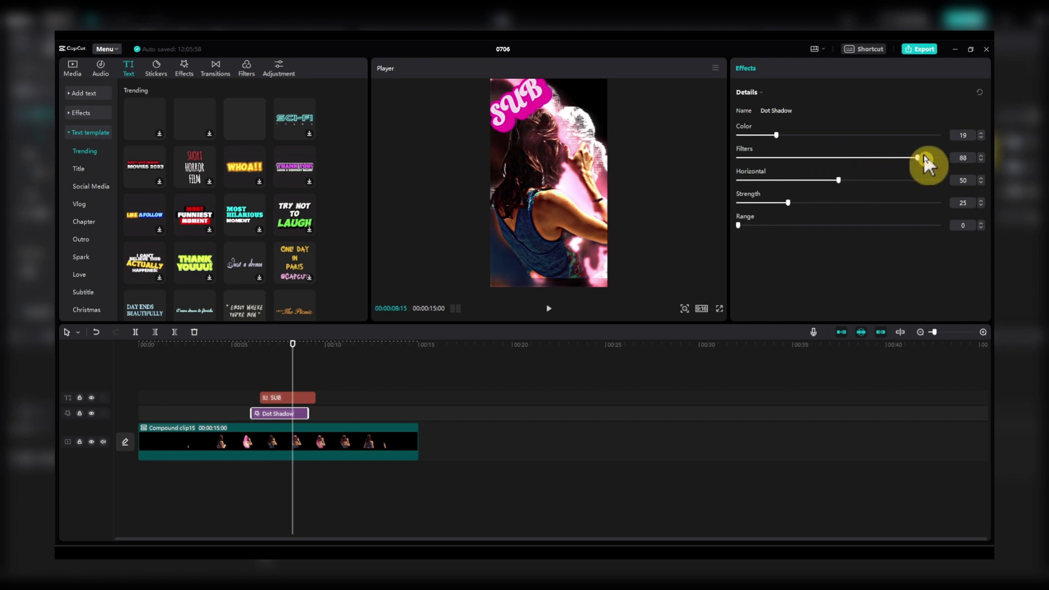
{"action": "mouse_move", "coordinate": [865, 185]}
{"action": "left_mouse_down"}
{"action": "mouse_move", "coordinate": [930, 183]}
{"action": "mouse_move", "coordinate": [749, 197]}
{"action": "left_mouse_up"}
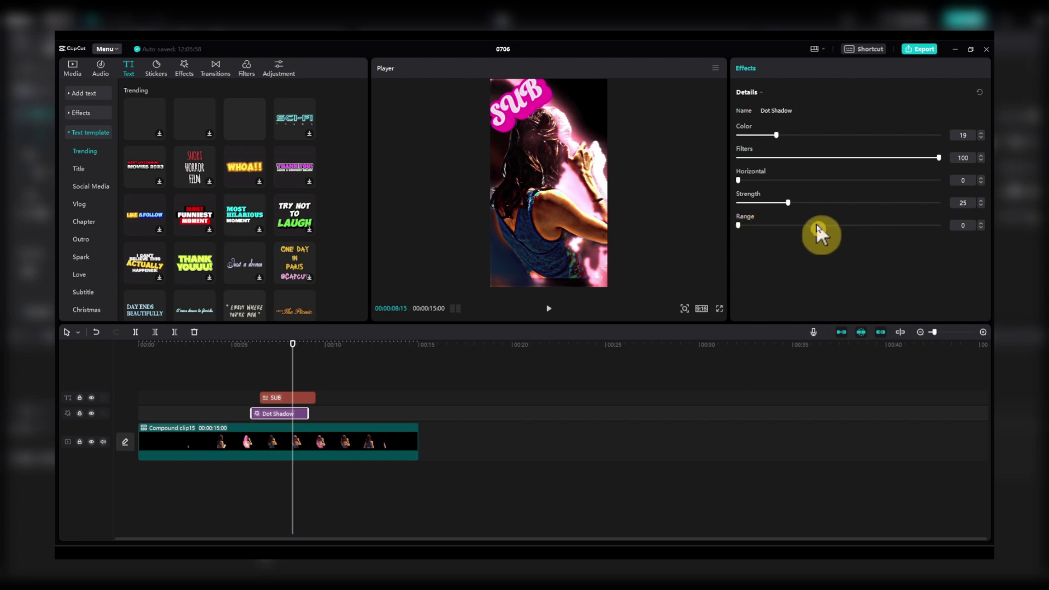
{"action": "mouse_move", "coordinate": [738, 224]}
{"action": "left_mouse_down"}
{"action": "mouse_move", "coordinate": [930, 221]}
{"action": "mouse_move", "coordinate": [653, 223]}
{"action": "left_mouse_up"}
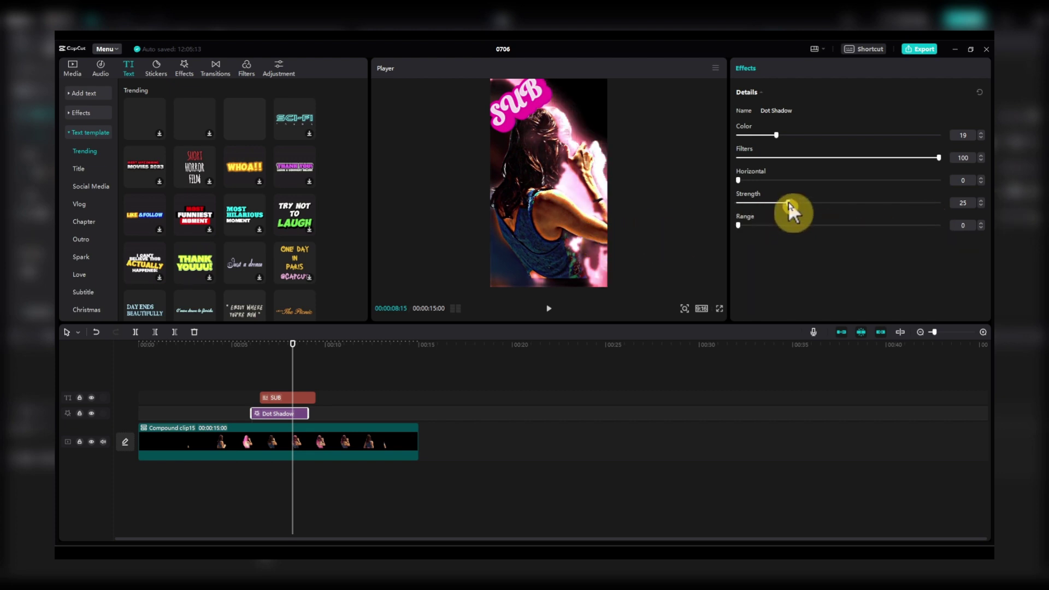
{"action": "mouse_move", "coordinate": [788, 205]}
{"action": "left_mouse_down"}
{"action": "mouse_move", "coordinate": [1037, 205]}
{"action": "mouse_move", "coordinate": [709, 224]}
{"action": "left_mouse_up"}
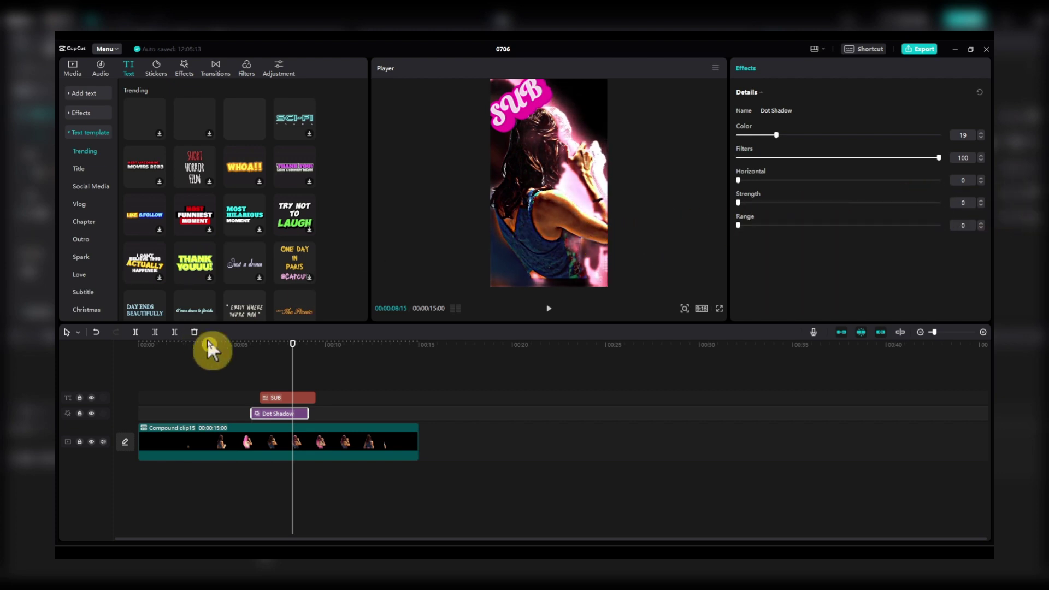
Nudge the video clip to a new position within the 9:16 frame.
{"action": "left_click", "coordinate": [301, 348]}
{"action": "left_click", "coordinate": [534, 272]}
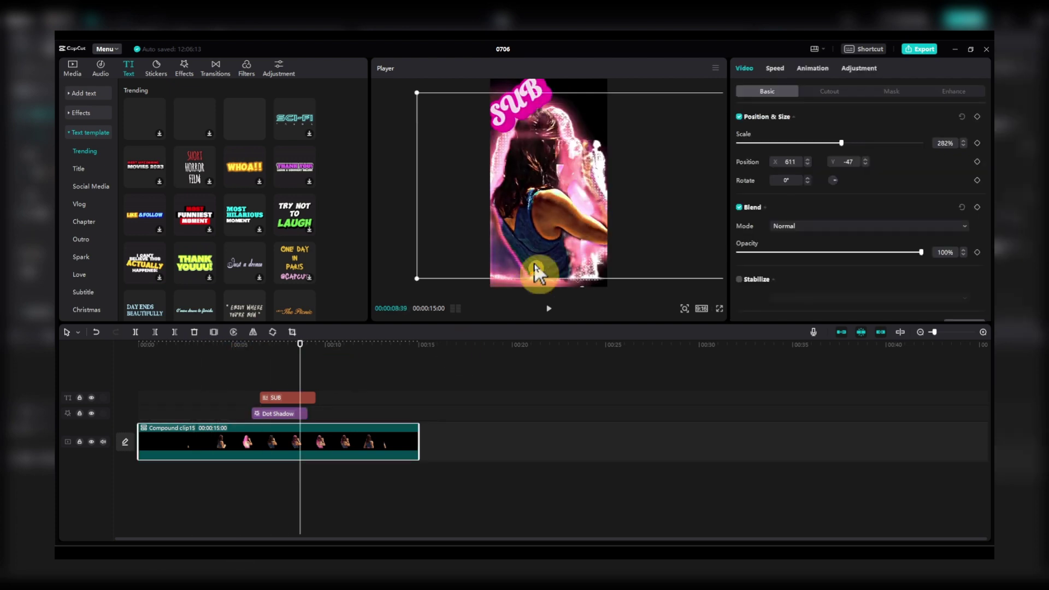
{"action": "left_click_drag", "start_coordinate": [535, 273], "coordinate": [544, 280]}
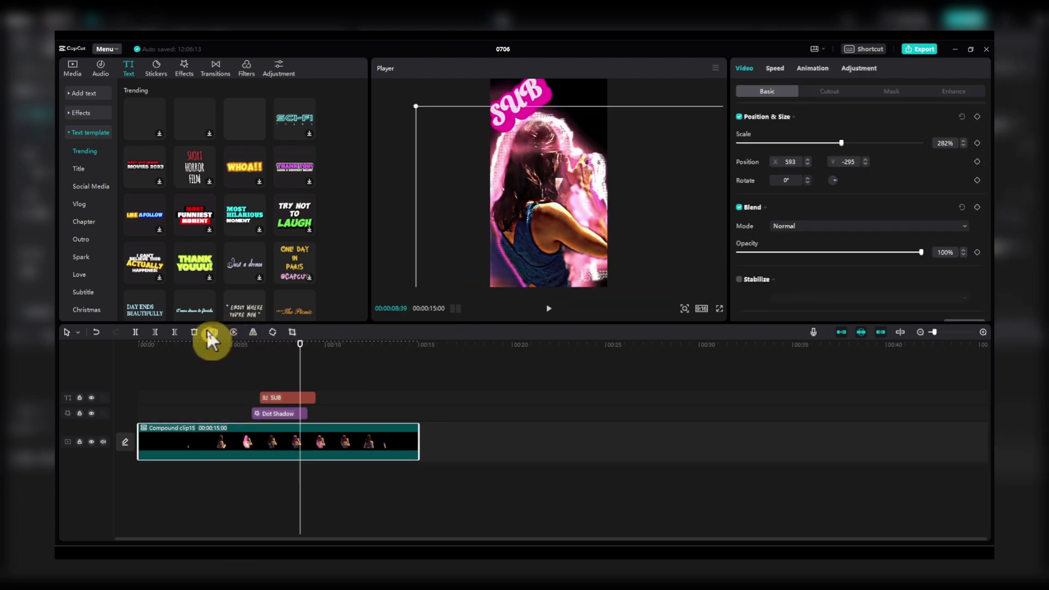
Insert a 3-second freeze frame at 00:00:07:57, then undo and redo it.
{"action": "left_click", "coordinate": [287, 344]}
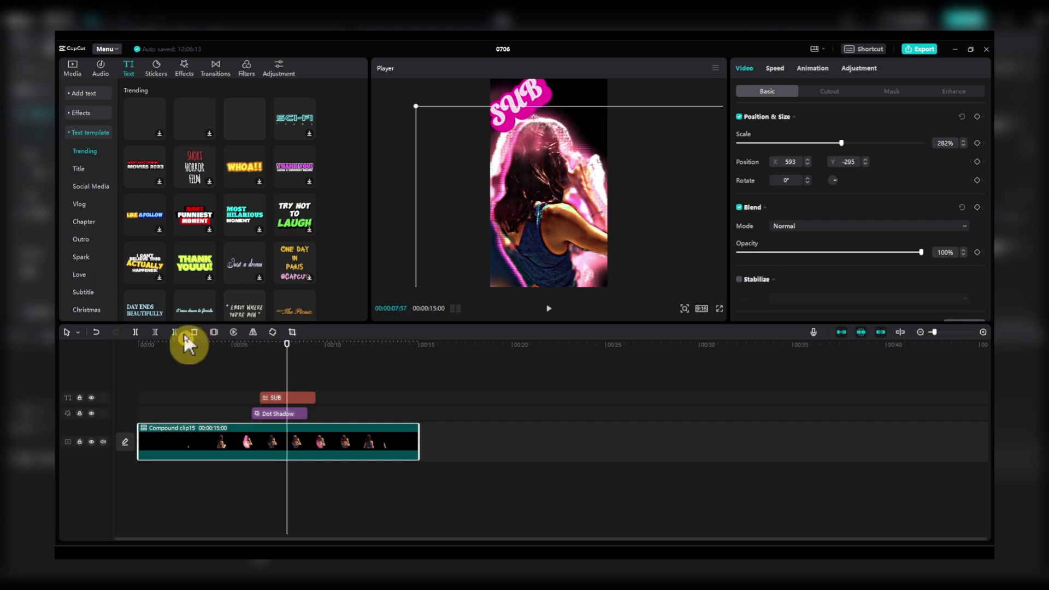
{"action": "left_click", "coordinate": [214, 332]}
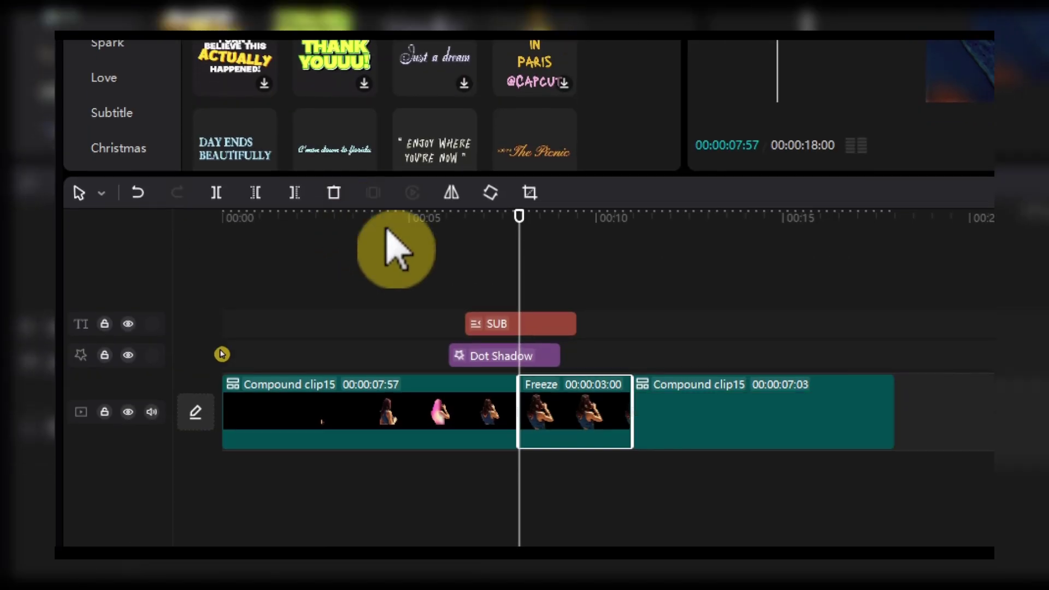
{"action": "key", "text": "ctrl+z"}
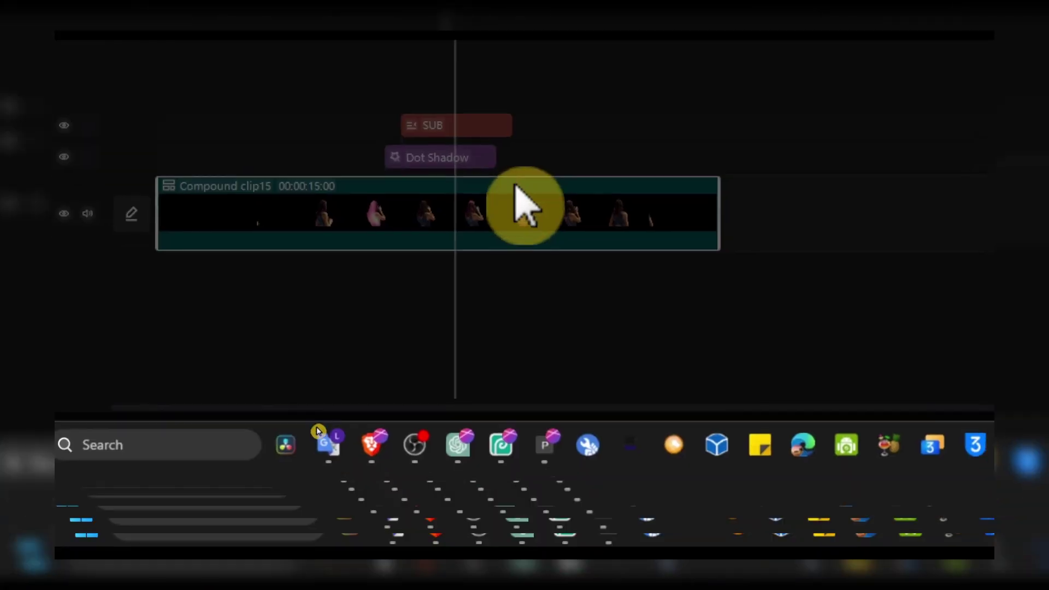
{"action": "key", "text": "ctrl+shift+z"}
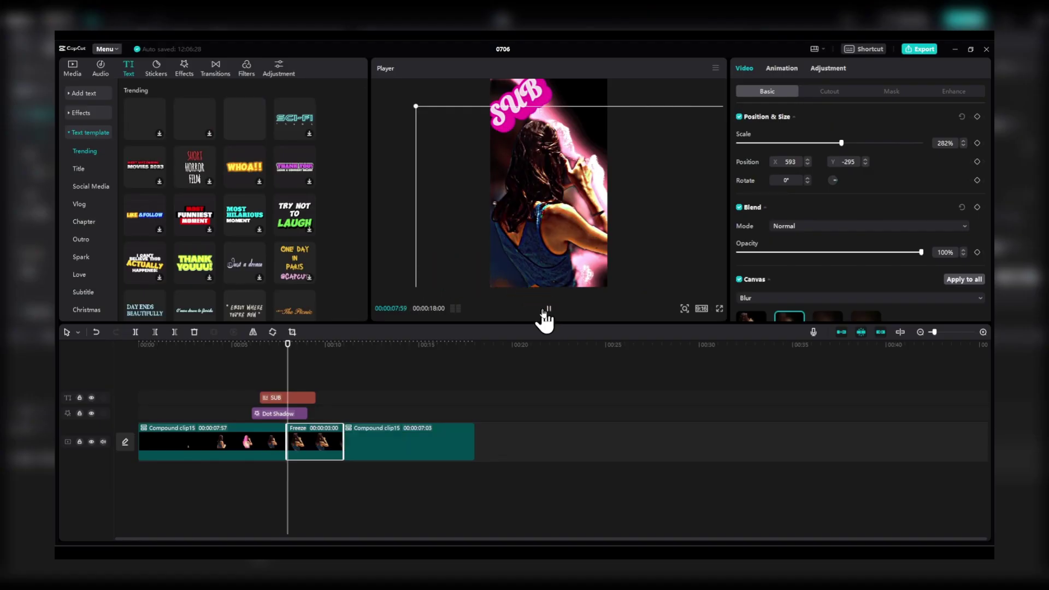
Stop playback and shift the SUB title and Dot Shadow later to the freeze frame.
{"action": "left_click", "coordinate": [543, 242]}
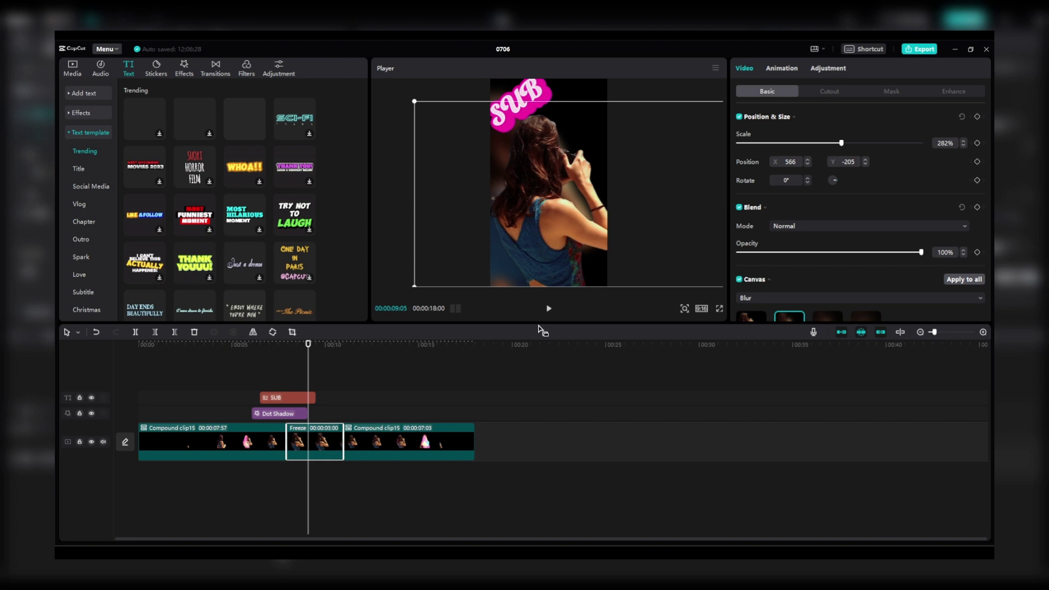
{"action": "mouse_move", "coordinate": [373, 352]}
{"action": "left_mouse_down"}
{"action": "mouse_move", "coordinate": [269, 412]}
{"action": "mouse_move", "coordinate": [309, 395]}
{"action": "left_mouse_up"}
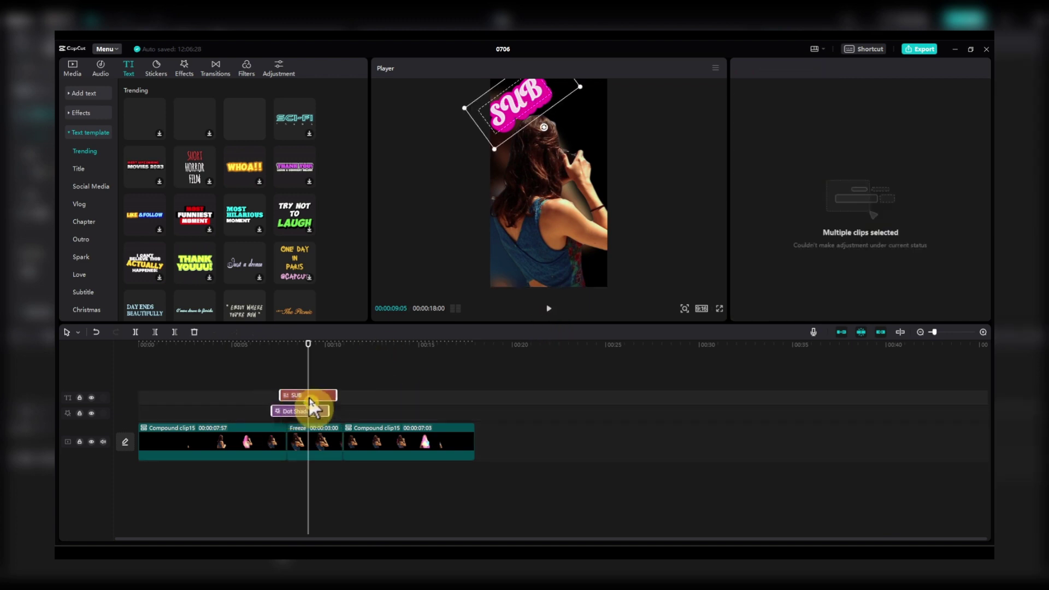
{"action": "left_click", "coordinate": [287, 345]}
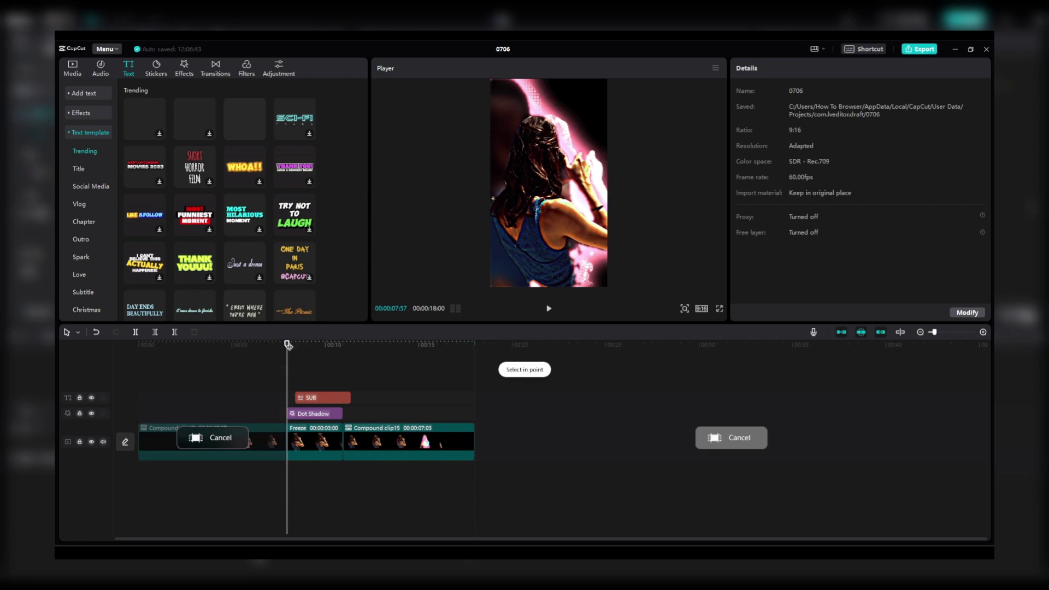
Scrub through the freeze section to preview it, then bring up the export settings.
{"action": "left_click_drag", "start_coordinate": [288, 345], "coordinate": [344, 355]}
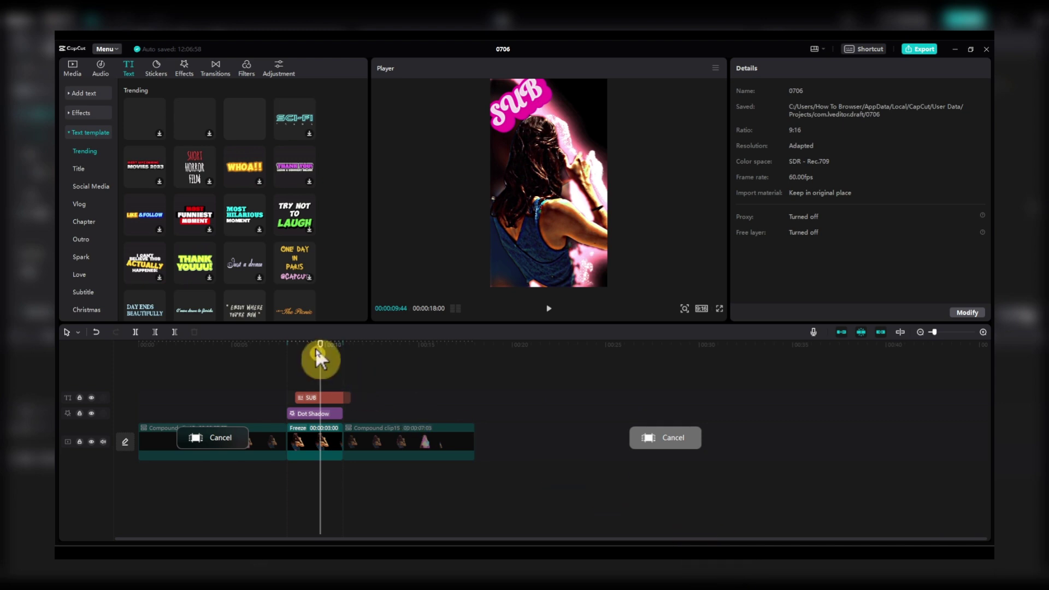
{"action": "mouse_move", "coordinate": [319, 356]}
{"action": "left_mouse_down"}
{"action": "mouse_move", "coordinate": [307, 355]}
{"action": "mouse_move", "coordinate": [352, 355]}
{"action": "left_mouse_up"}
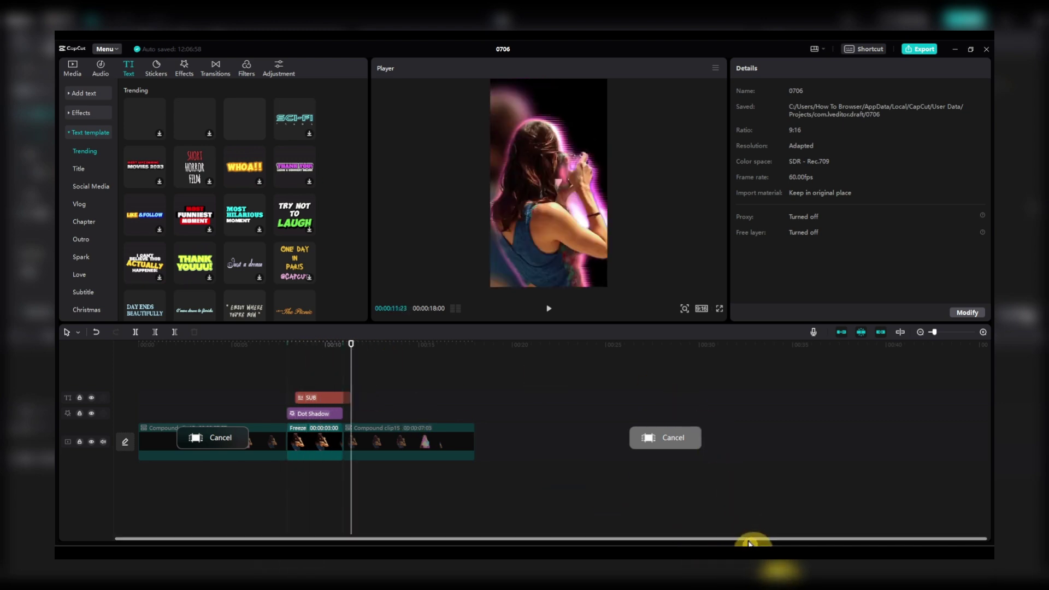
{"action": "left_click", "coordinate": [919, 49]}
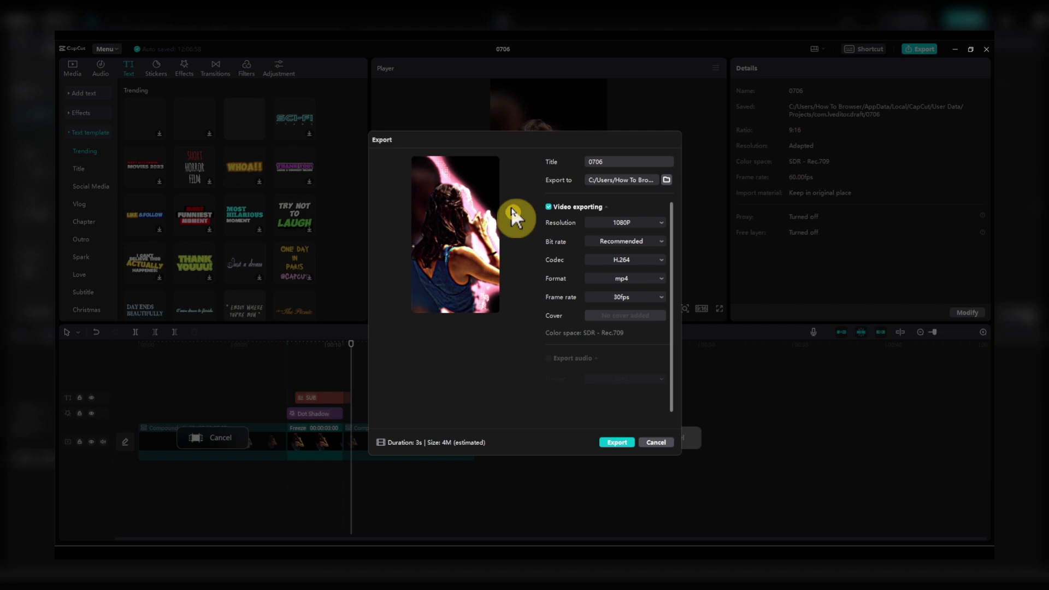
Review the export title, frame rate and codec options, leaving 30fps unchanged.
{"action": "left_click", "coordinate": [601, 165]}
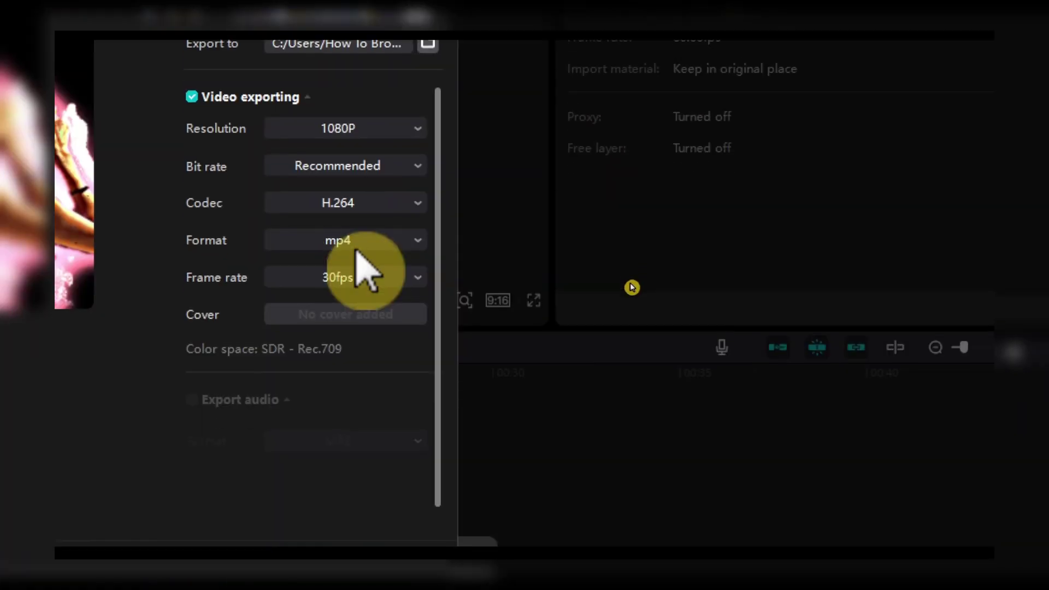
{"action": "left_click", "coordinate": [621, 296]}
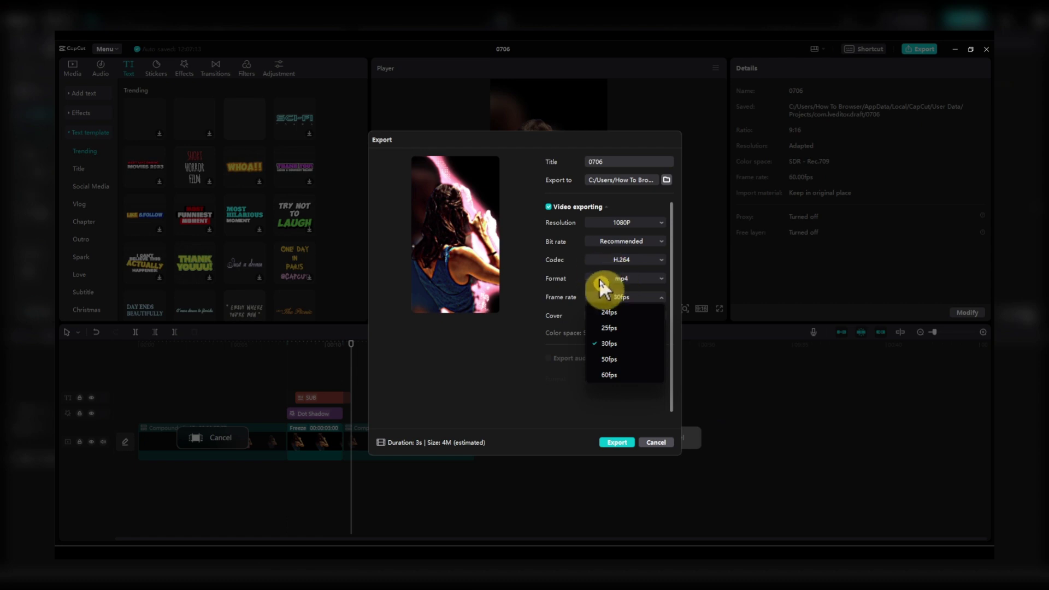
{"action": "left_click", "coordinate": [601, 283]}
{"action": "left_click", "coordinate": [602, 260]}
{"action": "left_click", "coordinate": [525, 234]}
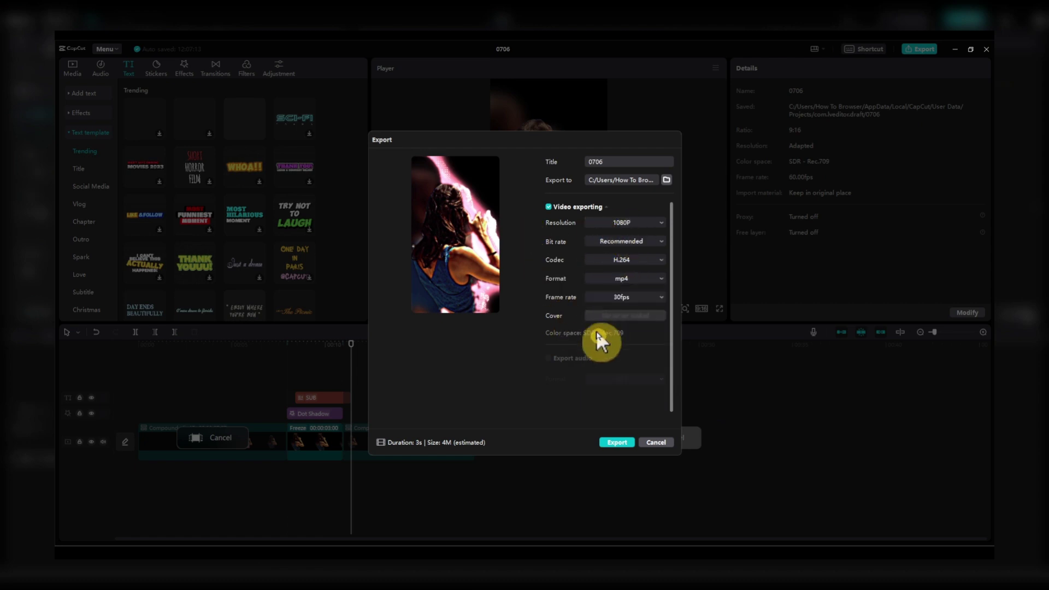
Keep mp4 as the output format and 1080P as the resolution.
{"action": "left_click", "coordinate": [639, 278]}
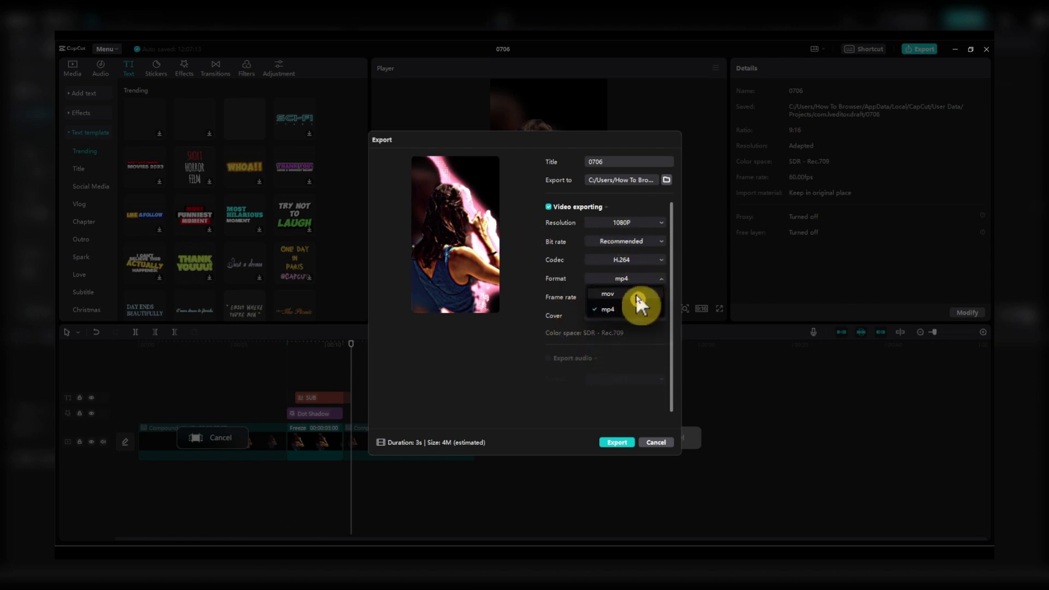
{"action": "left_click", "coordinate": [574, 273]}
{"action": "left_click", "coordinate": [607, 222]}
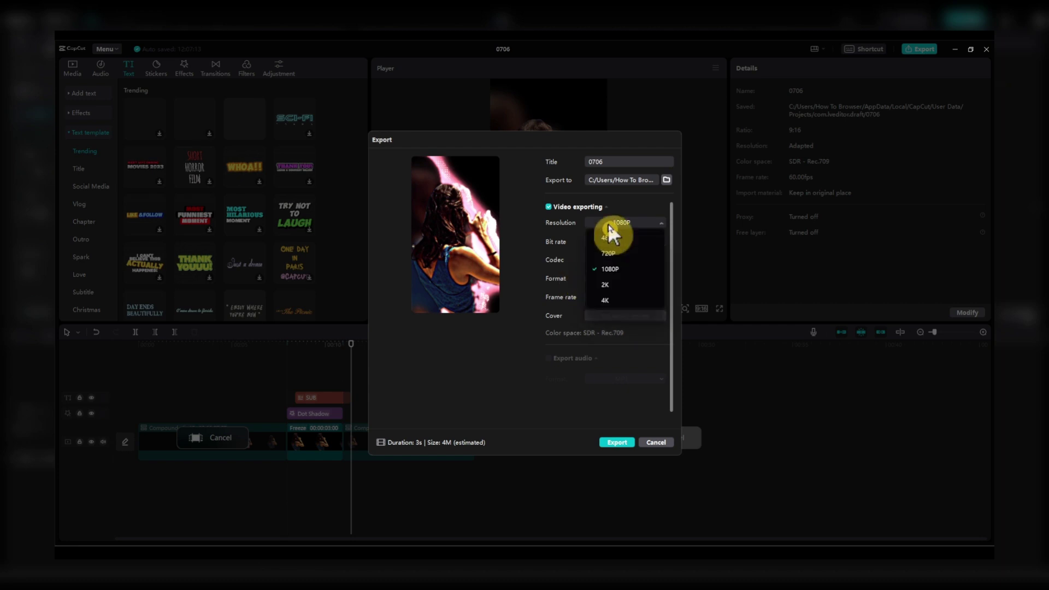
{"action": "left_click", "coordinate": [554, 280]}
{"action": "left_click", "coordinate": [651, 443]}
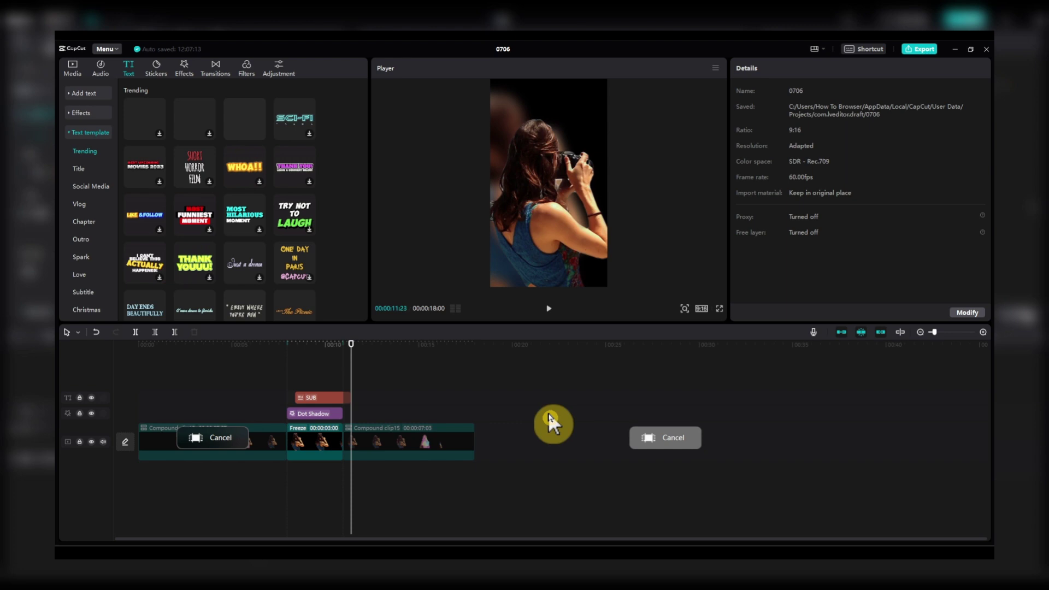